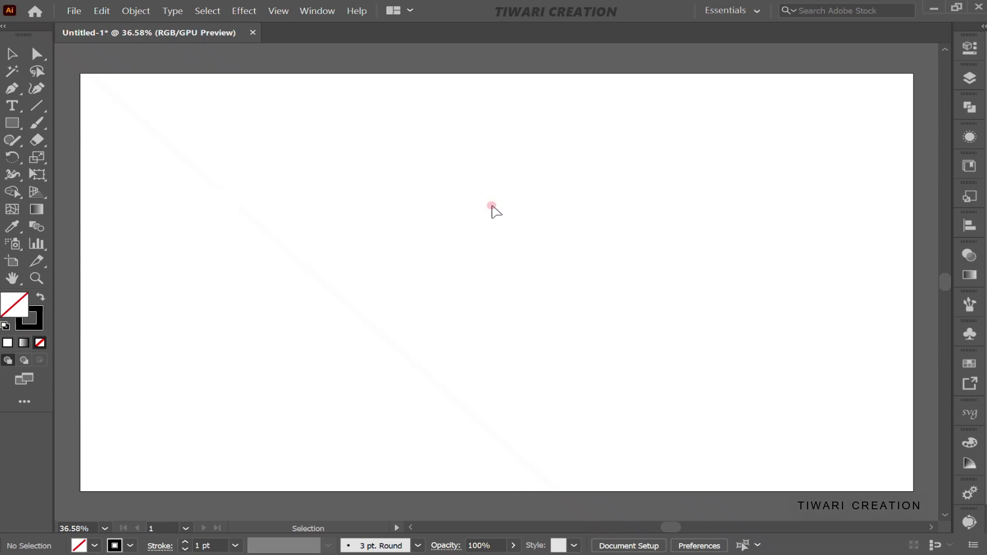
- Draw a square about 340 px wide slightly left of the artboard's centre and give it a 13 pt stroke
{"action": "key", "text": "m"}
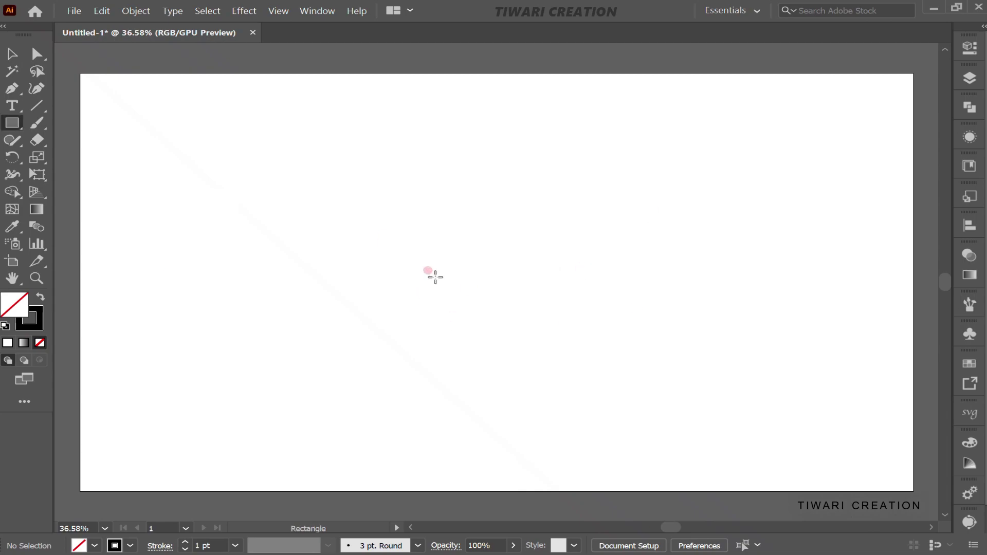
{"action": "left_click_drag", "start_coordinate": [435, 278], "coordinate": [509, 328]}
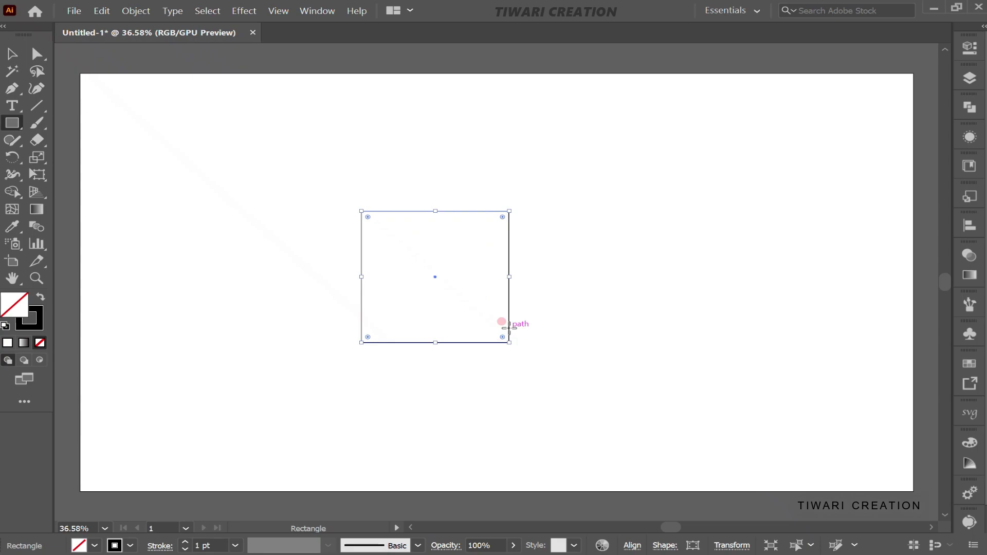
{"action": "left_click", "coordinate": [186, 542]}
{"action": "left_click", "coordinate": [186, 542]}
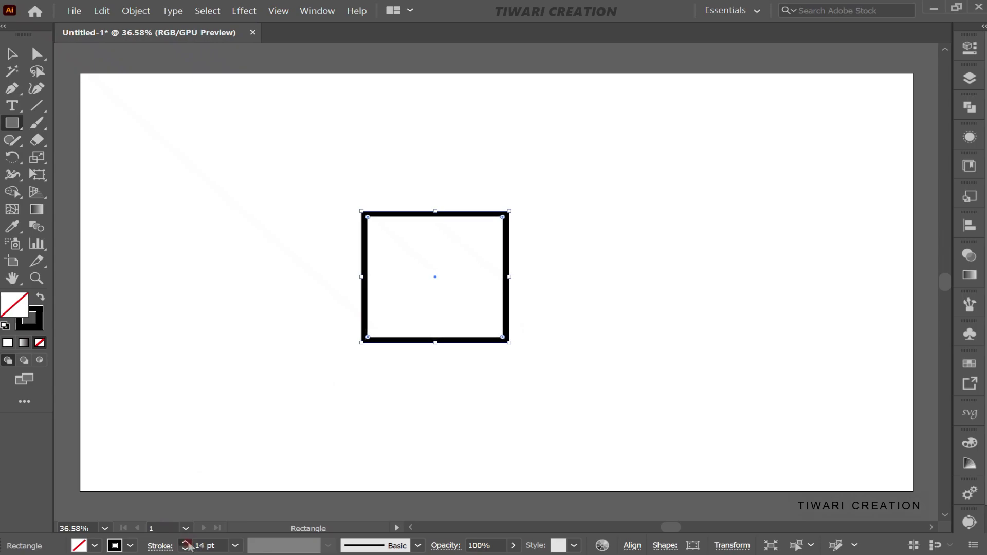
{"action": "left_click", "coordinate": [186, 542]}
{"action": "left_click", "coordinate": [187, 543]}
{"action": "left_click", "coordinate": [186, 543]}
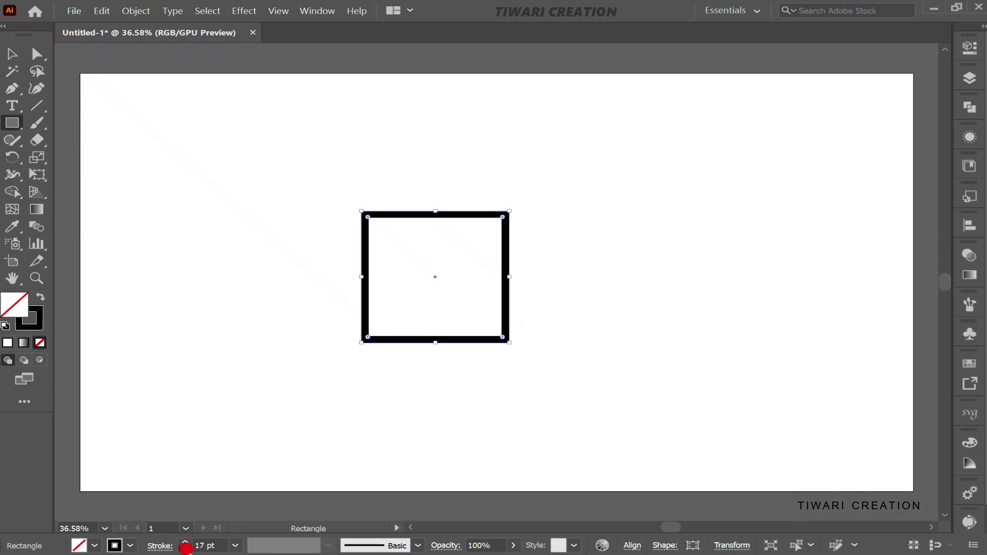
{"action": "left_click", "coordinate": [185, 550]}
{"action": "left_click", "coordinate": [185, 549]}
{"action": "left_click", "coordinate": [185, 549]}
{"action": "left_click", "coordinate": [186, 550]}
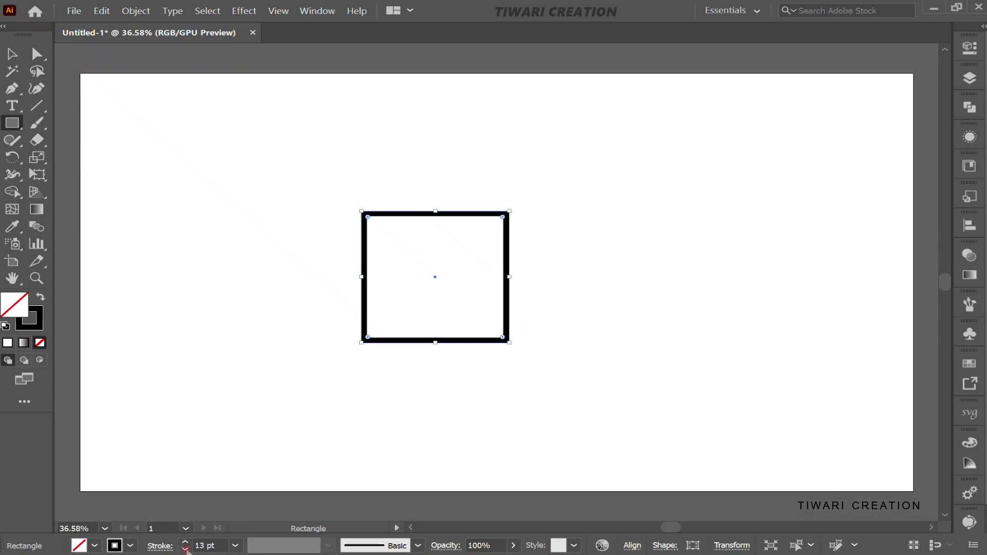
{"action": "key", "text": "Up"}
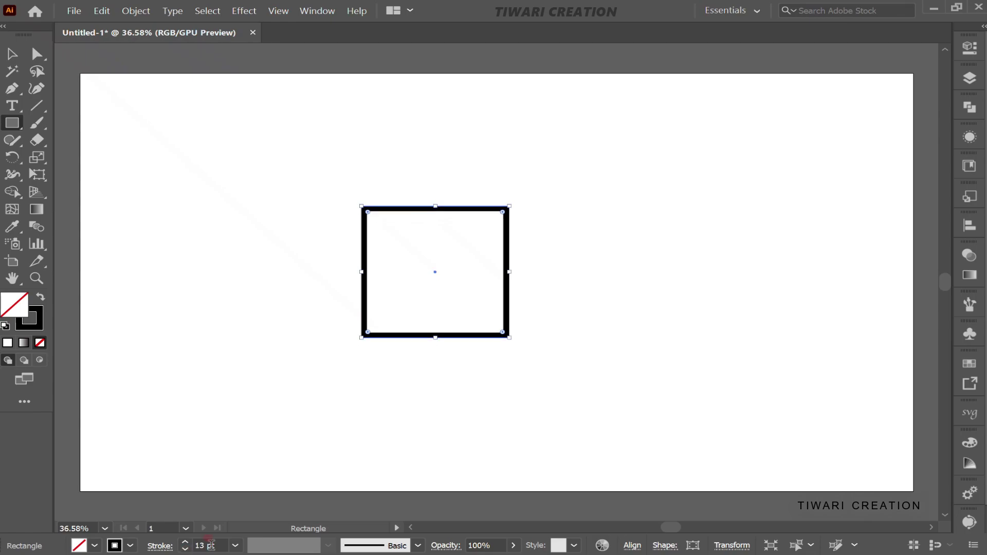
{"action": "double_click", "coordinate": [202, 546]}
{"action": "type", "text": "14"}
{"action": "key", "text": "Return"}
{"action": "key", "text": "Up"}
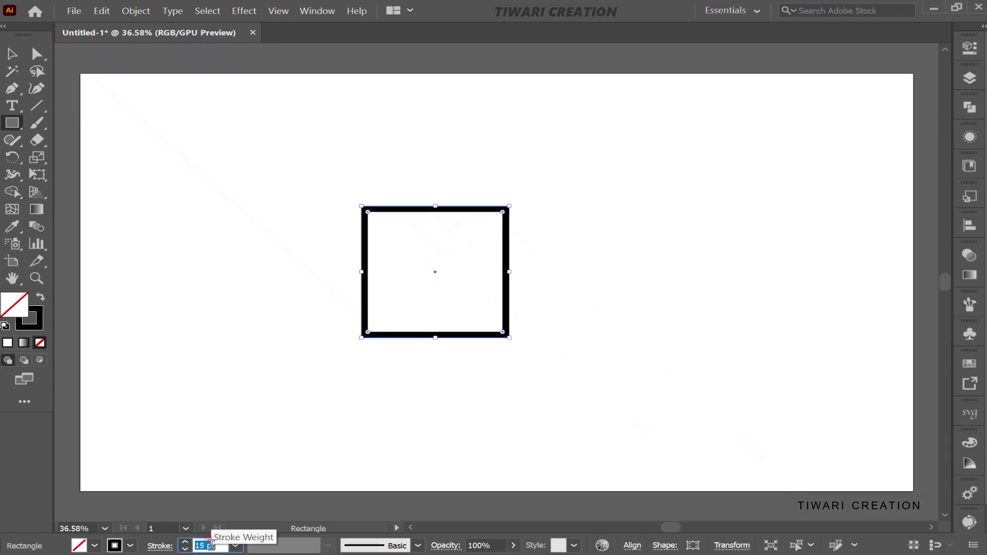
{"action": "type", "text": "V"}
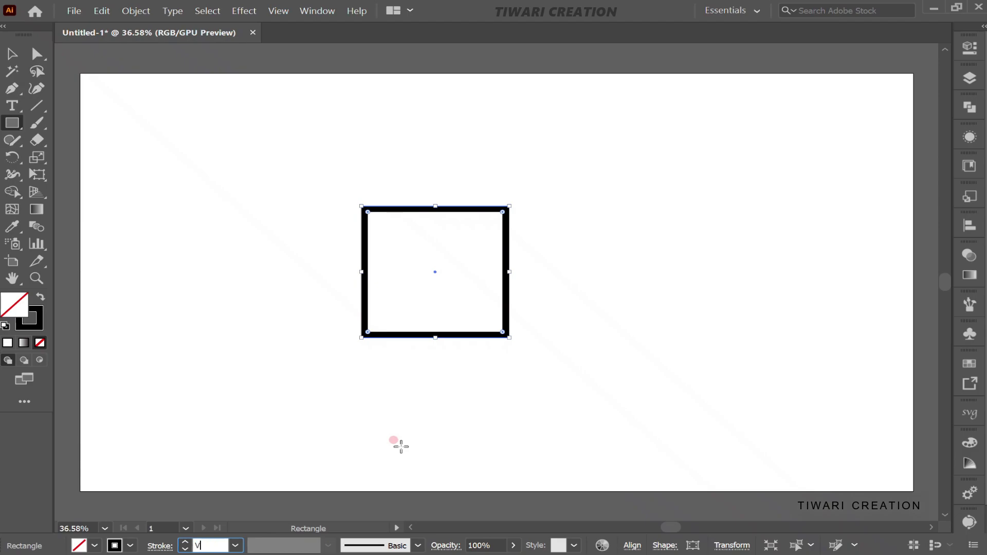
{"action": "left_click", "coordinate": [458, 428]}
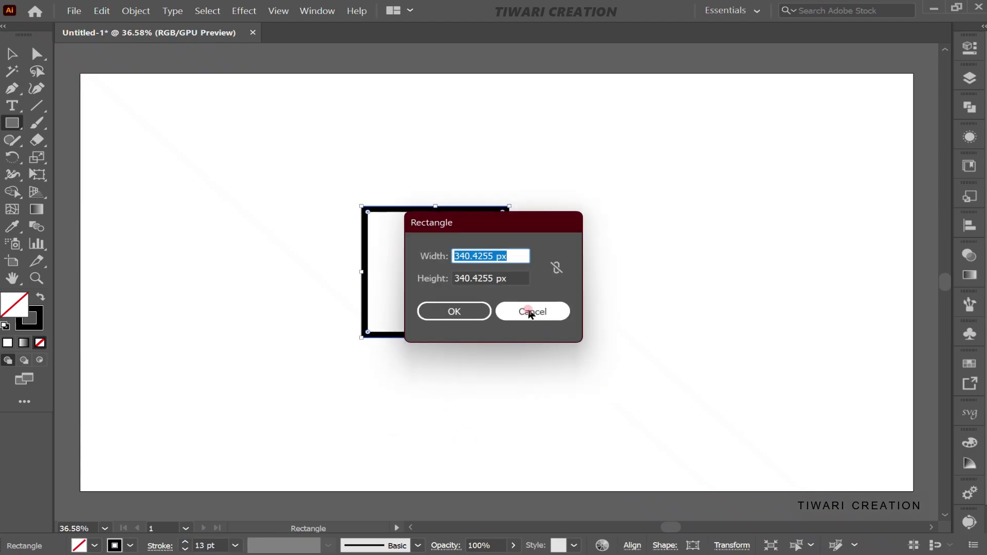
{"action": "left_click", "coordinate": [540, 310]}
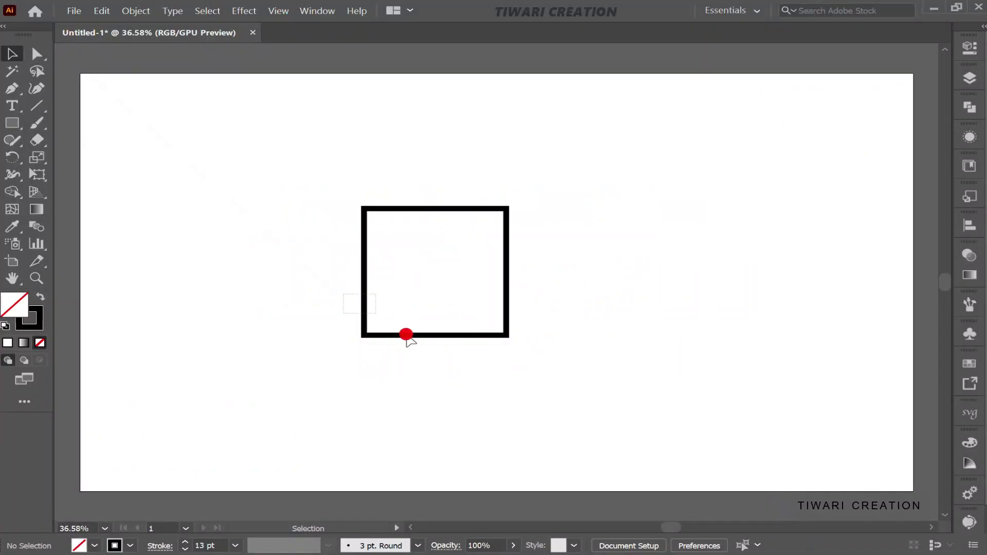
- Round the square's lower-right corner to the maximum radius to turn the square into a quarter circle
{"action": "left_click", "coordinate": [406, 335]}
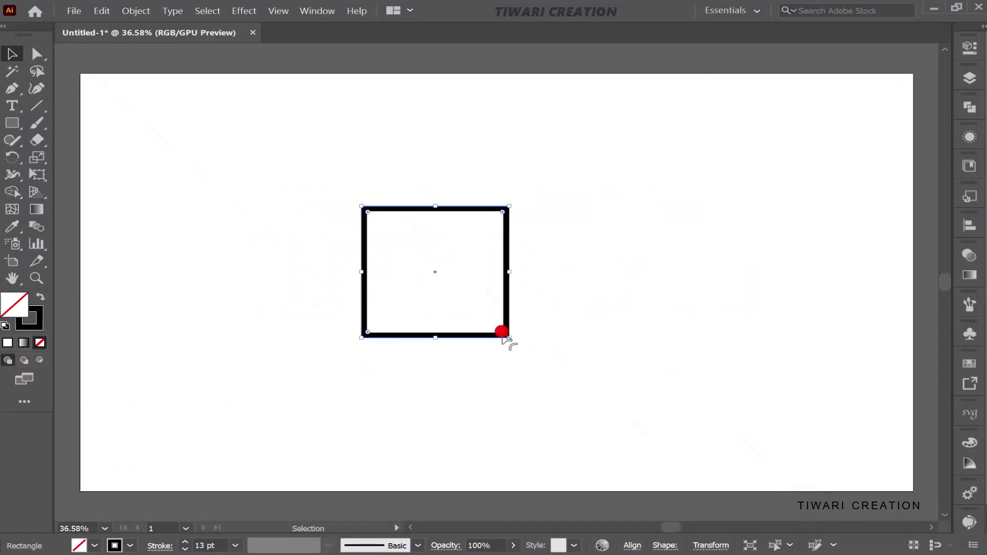
{"action": "double_click", "coordinate": [502, 333]}
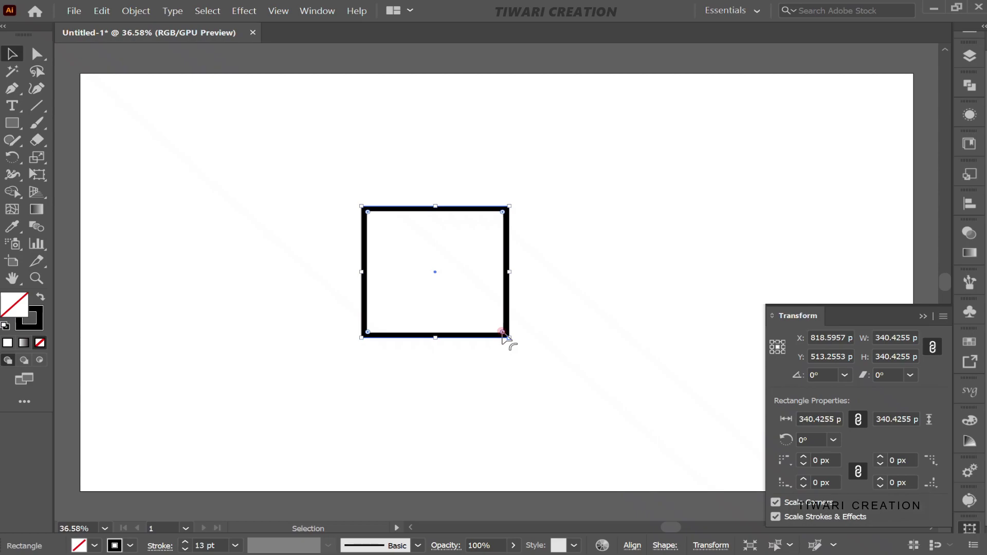
{"action": "left_click_drag", "start_coordinate": [502, 332], "coordinate": [111, 238]}
{"action": "left_click", "coordinate": [217, 267]}
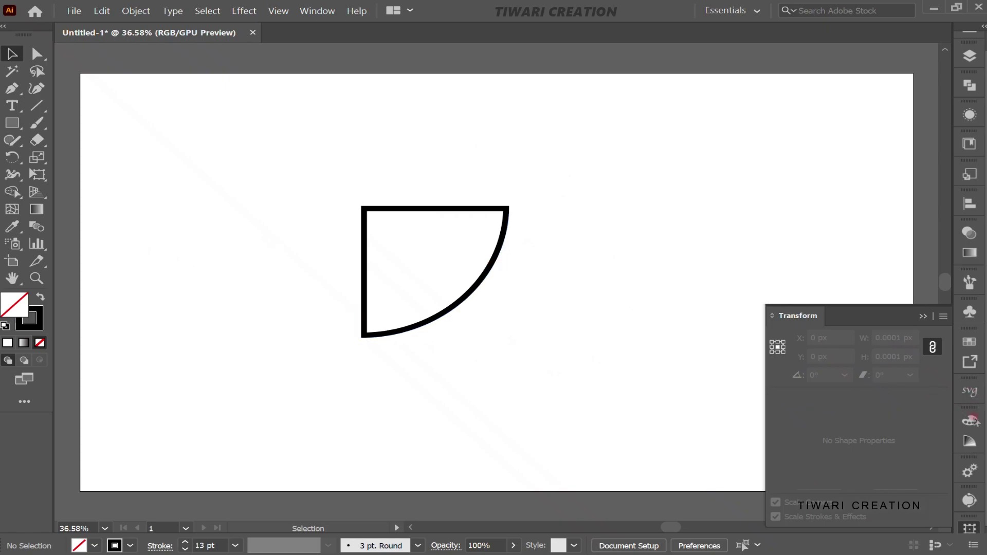
{"action": "left_click", "coordinate": [970, 528]}
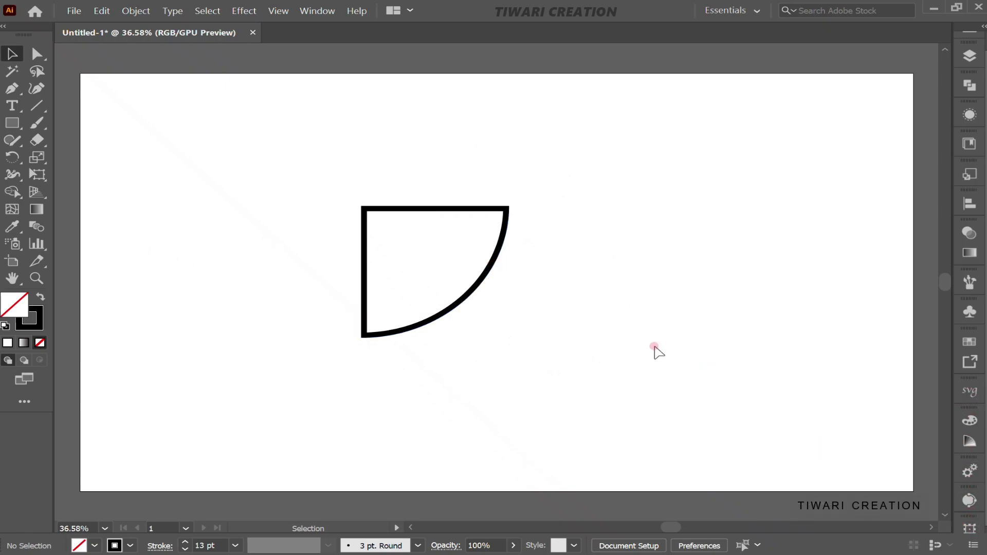
- Duplicate the quarter circle in place and scale the copy proportionally about its centre down to a tiny shape
{"action": "left_click_drag", "start_coordinate": [655, 347], "coordinate": [315, 213]}
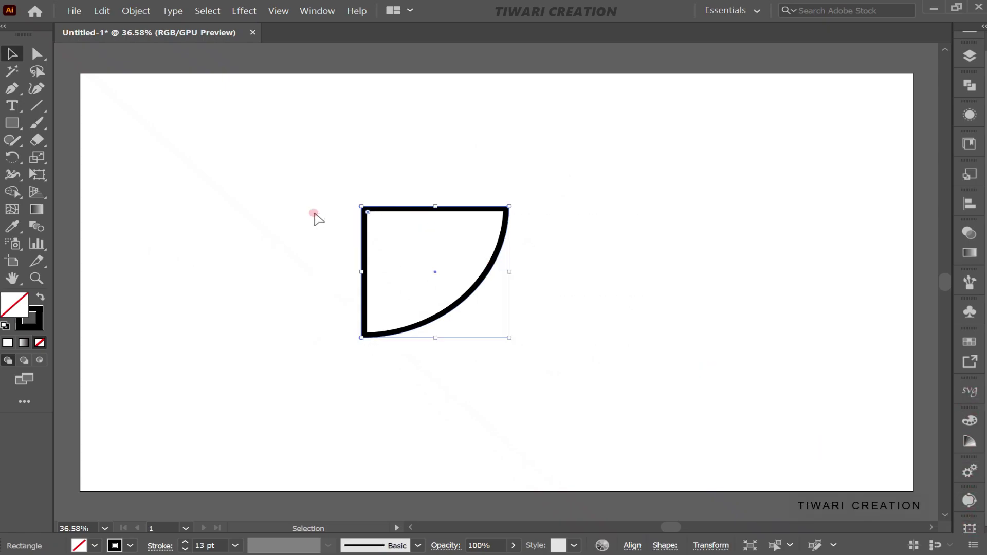
{"action": "key", "text": "a"}
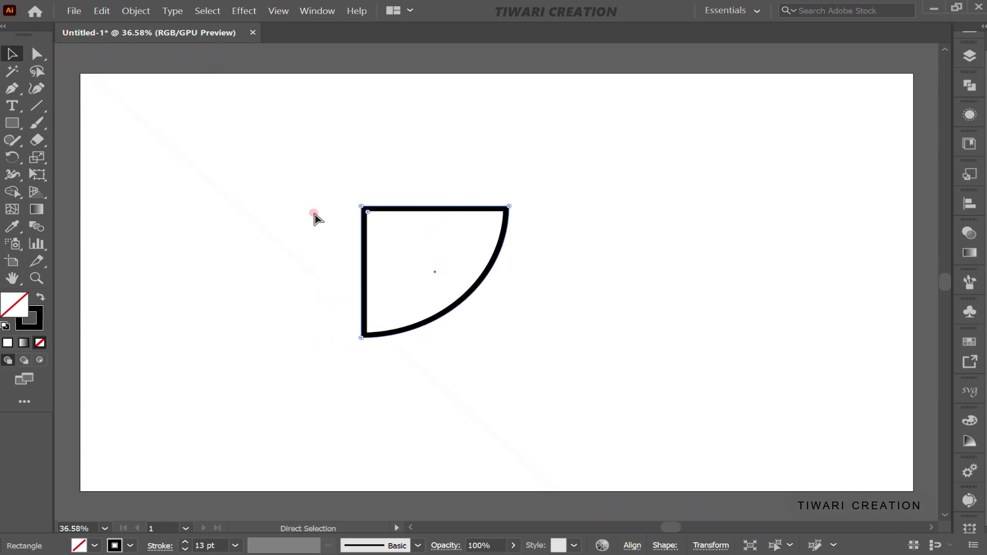
{"action": "key", "text": "ctrl"}
{"action": "key", "text": "v"}
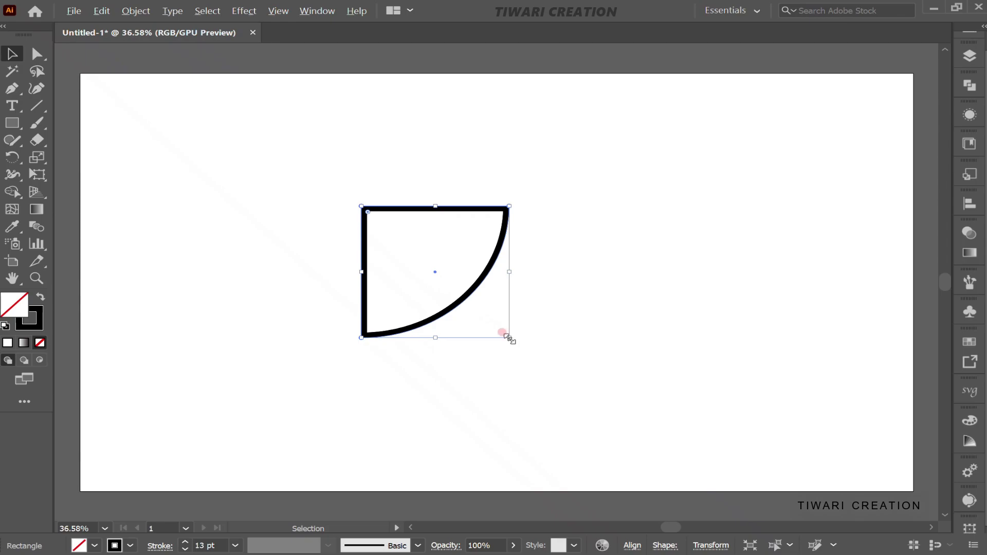
{"action": "left_click_drag", "start_coordinate": [509, 337], "coordinate": [450, 278]}
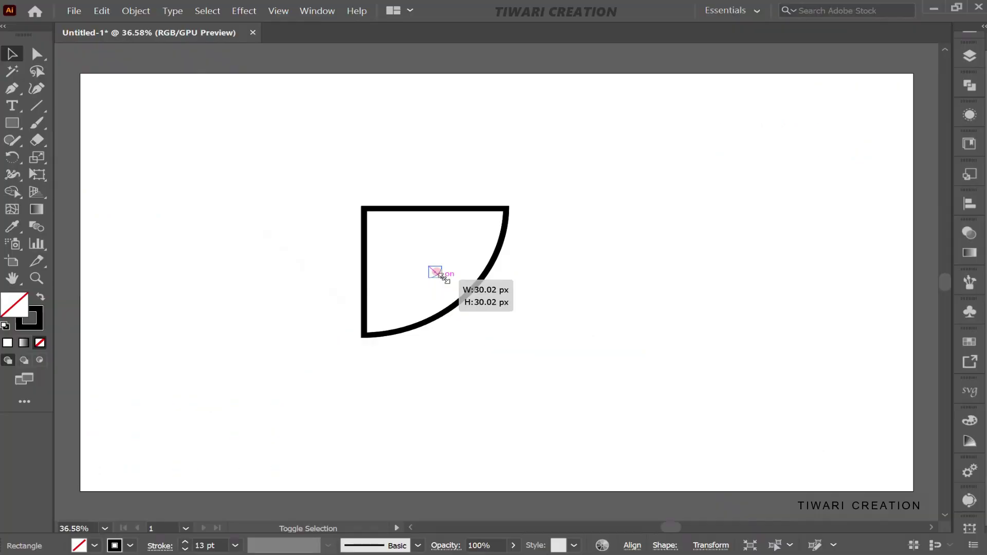
{"action": "left_click_drag", "start_coordinate": [444, 278], "coordinate": [440, 276]}
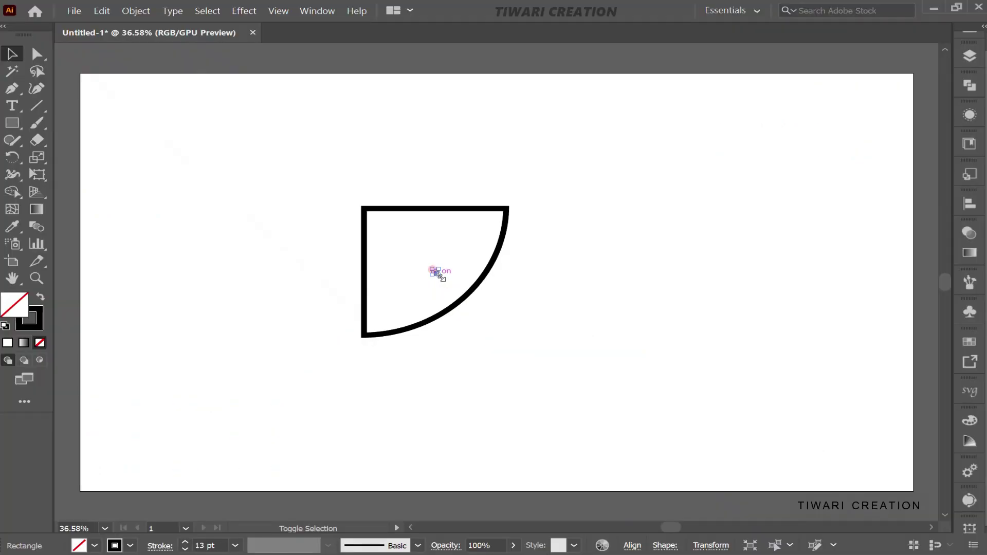
- Select both the large and the tiny quarter circle and make a blend between them
{"action": "left_click_drag", "start_coordinate": [342, 206], "coordinate": [562, 368]}
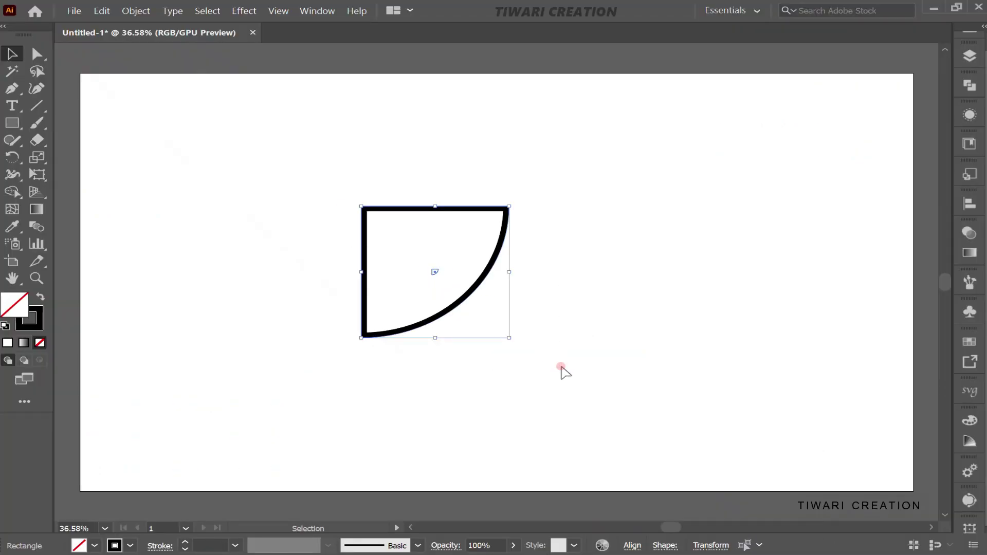
{"action": "key", "text": "a"}
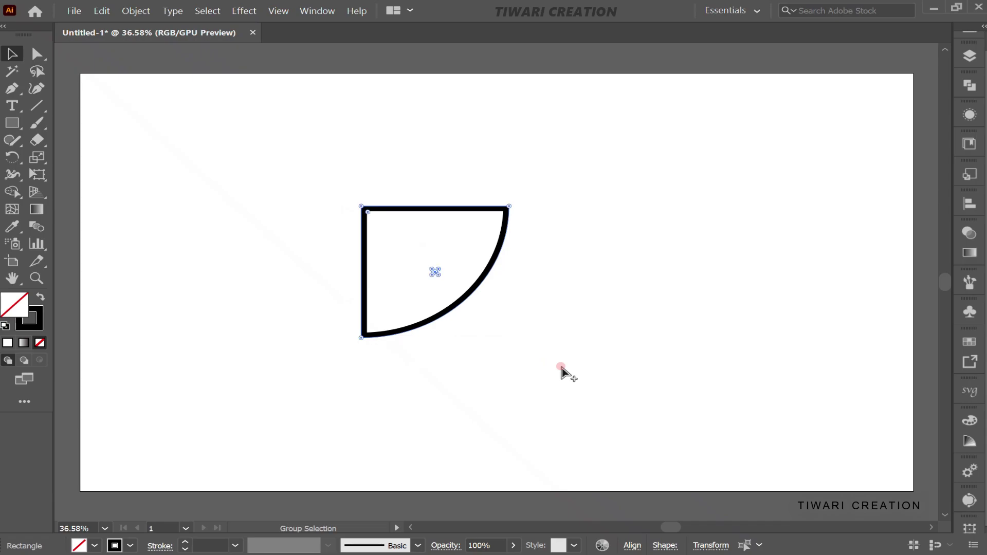
{"action": "key", "text": "ctrl+alt+b"}
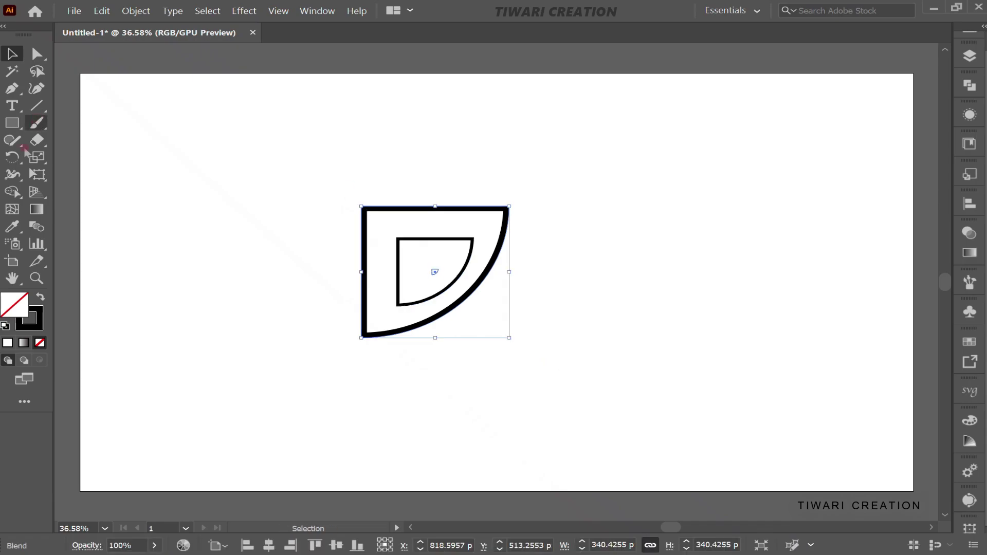
- Set the blend's spacing to Specified Steps with 6 steps
{"action": "double_click", "coordinate": [36, 226]}
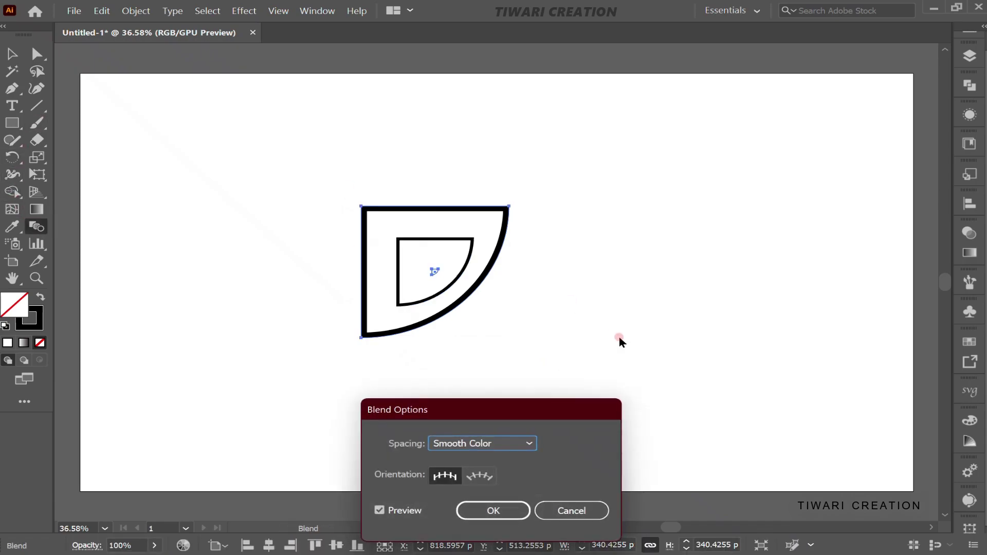
{"action": "left_click", "coordinate": [460, 445]}
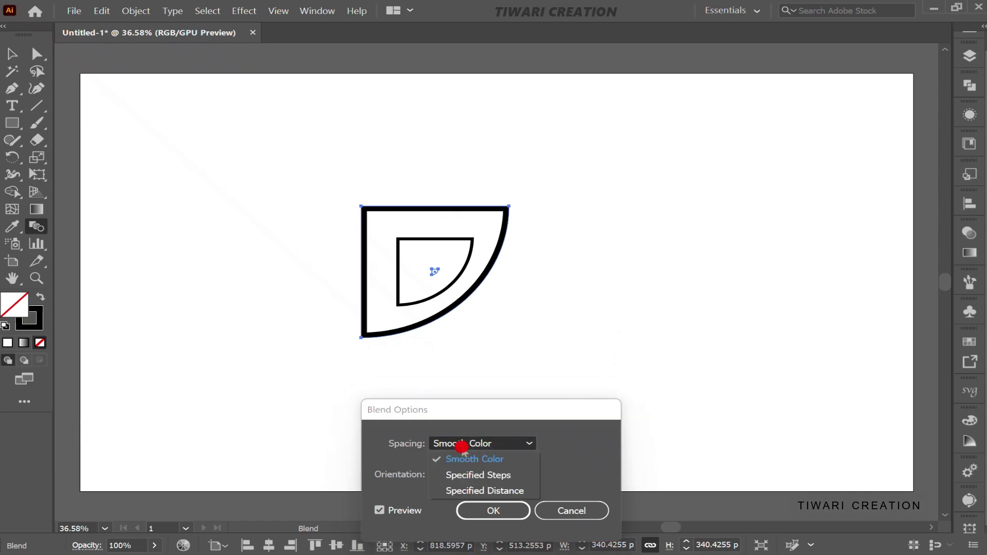
{"action": "left_click", "coordinate": [481, 476]}
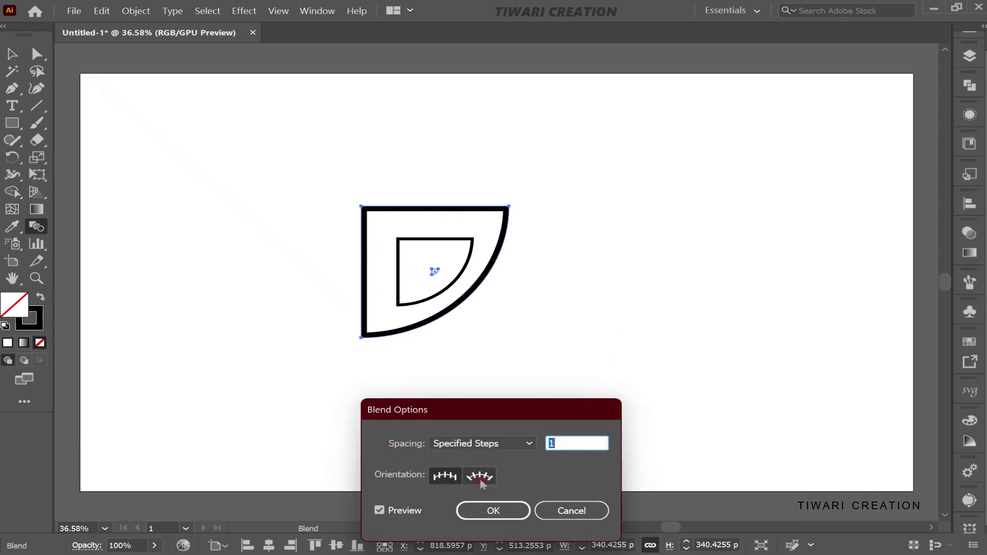
{"action": "left_click", "coordinate": [575, 441]}
{"action": "key", "text": "Up"}
{"action": "key", "text": "Up"}
{"action": "key", "text": "Up"}
{"action": "key", "text": "Up"}
{"action": "key", "text": "Up"}
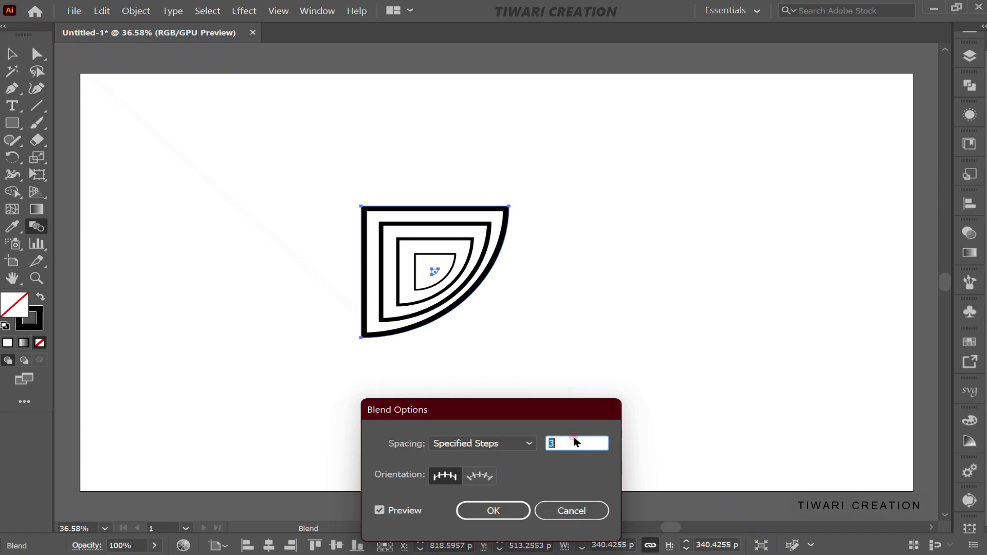
{"action": "key", "text": "Up"}
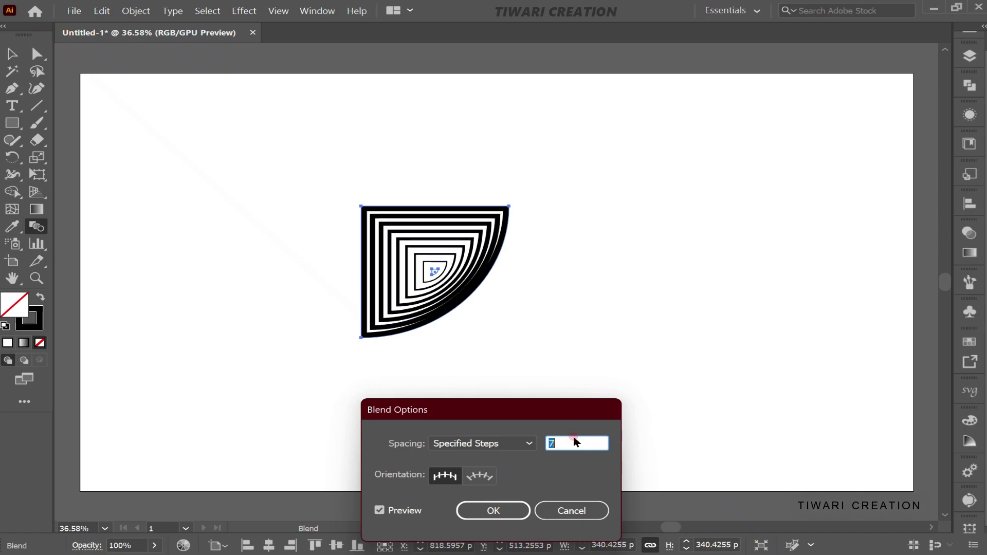
{"action": "key", "text": "Down"}
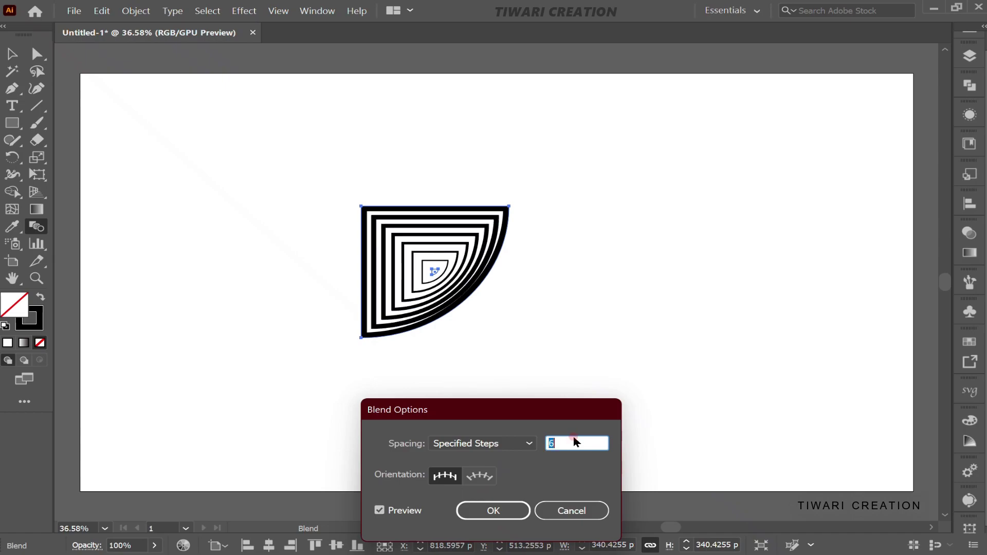
{"action": "left_click", "coordinate": [489, 510]}
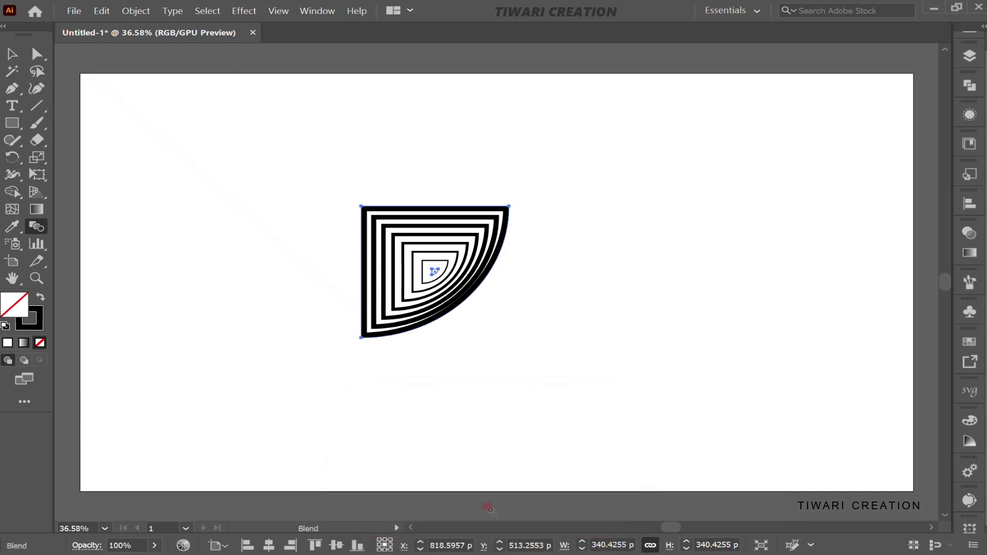
- Create a reflected copy of the blended quarter circle across the vertical axis
{"action": "key", "text": "v"}
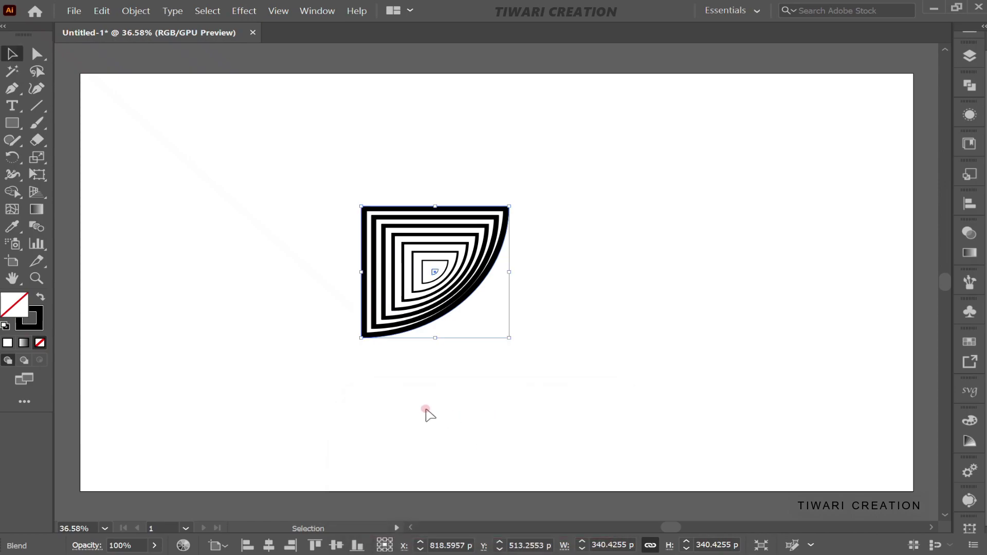
{"action": "left_click", "coordinate": [429, 409]}
{"action": "left_click", "coordinate": [437, 310]}
{"action": "right_click", "coordinate": [436, 311]}
{"action": "mouse_move", "coordinate": [542, 481]}
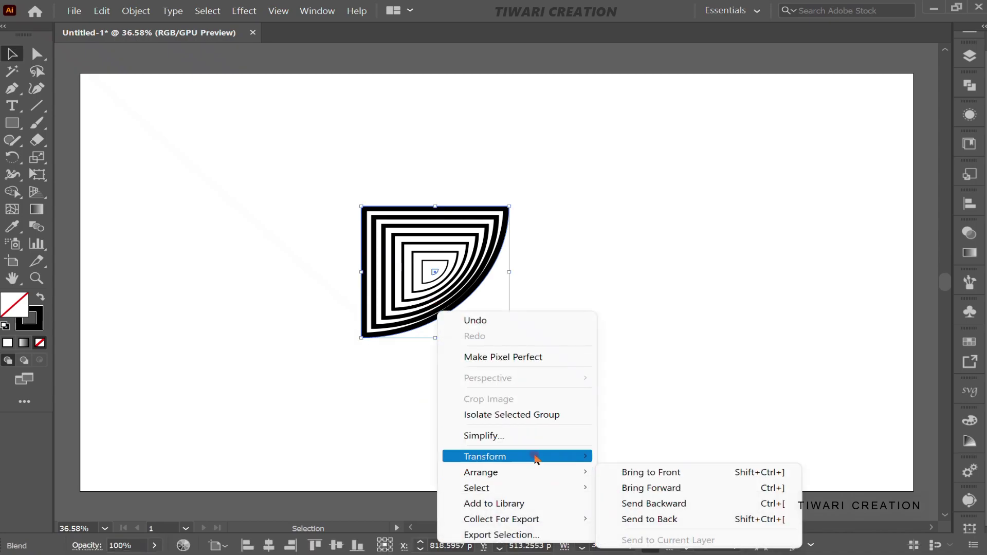
{"action": "mouse_move", "coordinate": [535, 457]}
{"action": "left_click", "coordinate": [671, 509]}
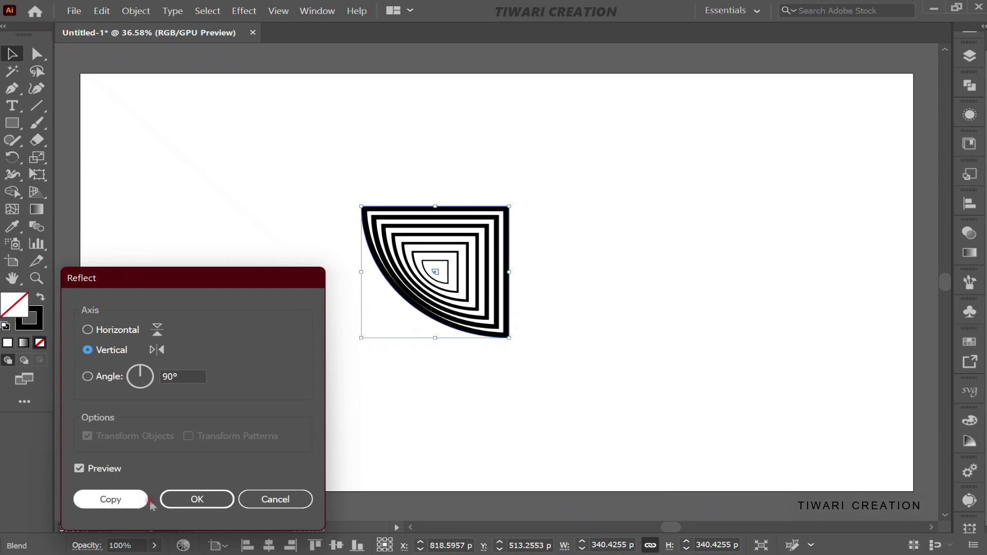
{"action": "left_click", "coordinate": [127, 497]}
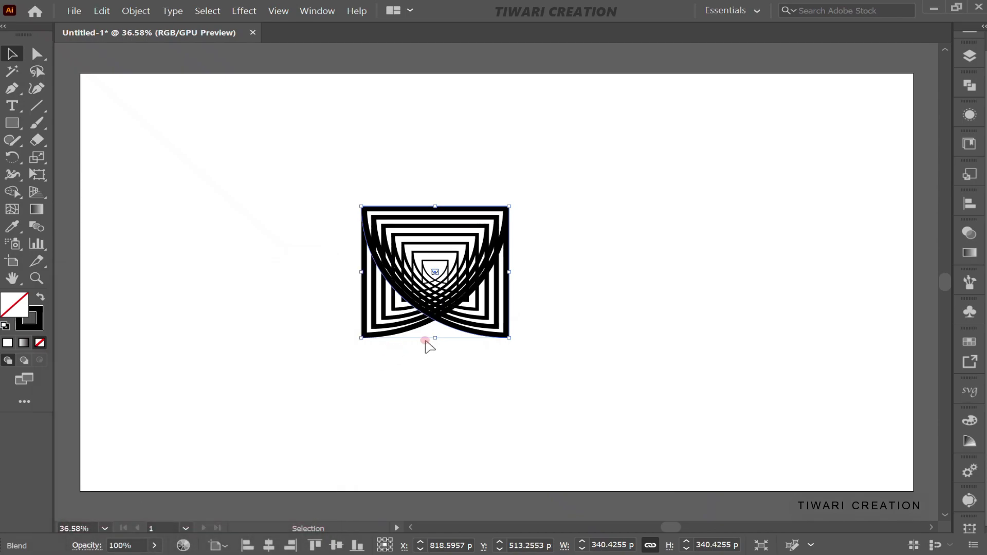
- Move the reflected copy horizontally to the right of the original blend, to an X position of about 1261 px
{"action": "key", "text": "shift+Right"}
{"action": "key", "text": "shift+Right"}
{"action": "key", "text": "shift+Right"}
{"action": "key", "text": "shift+Right"}
{"action": "key", "text": "shift+Right"}
{"action": "key", "text": "shift+Right"}
{"action": "key", "text": "shift+Right"}
{"action": "key", "text": "shift+Right"}
{"action": "key", "text": "shift+Right"}
{"action": "key", "text": "shift+Right"}
{"action": "key", "text": "shift+Right"}
{"action": "key", "text": "shift+Right"}
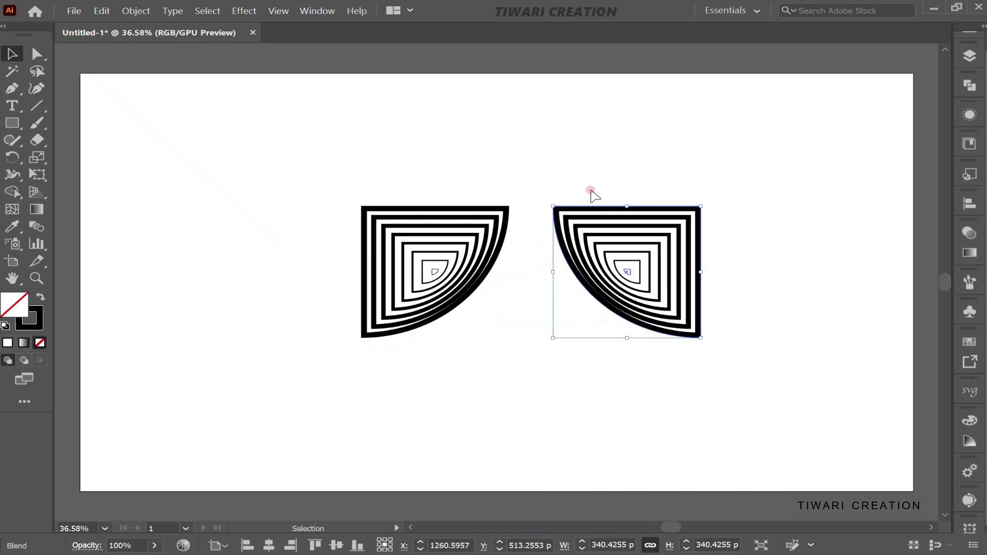
- Move the mirrored blend until its upper corner meets the original's corner, at an X position of about 1158 px
{"action": "key", "text": "a"}
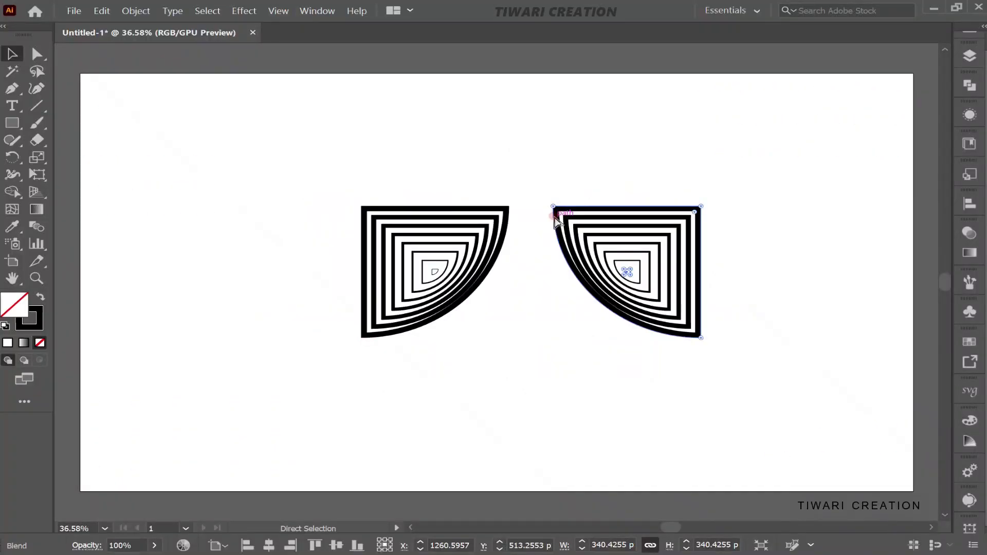
{"action": "left_click_drag", "start_coordinate": [554, 217], "coordinate": [508, 221]}
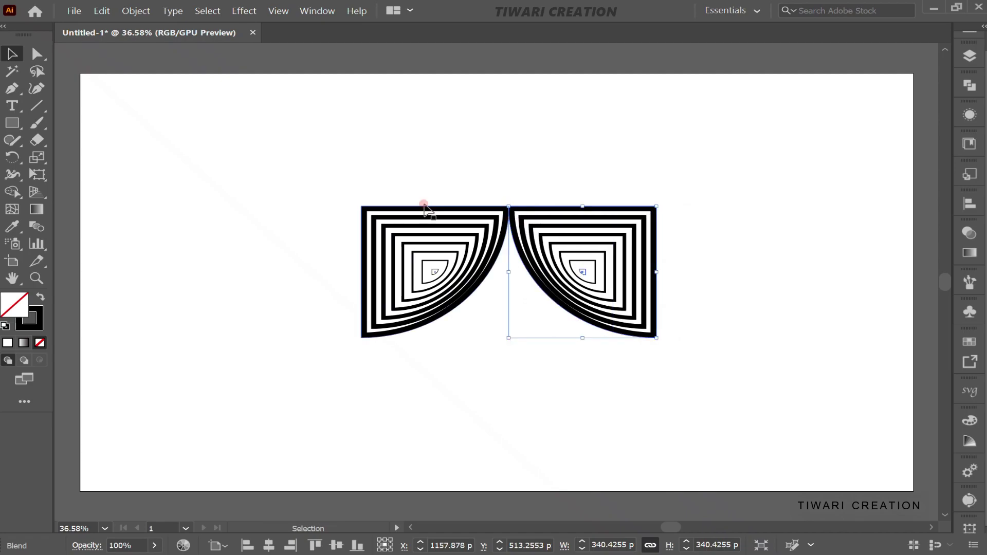
- Create a reflected copy of both blended quarter circles across the horizontal axis
{"action": "left_click_drag", "start_coordinate": [337, 196], "coordinate": [687, 279]}
{"action": "right_click", "coordinate": [687, 280]}
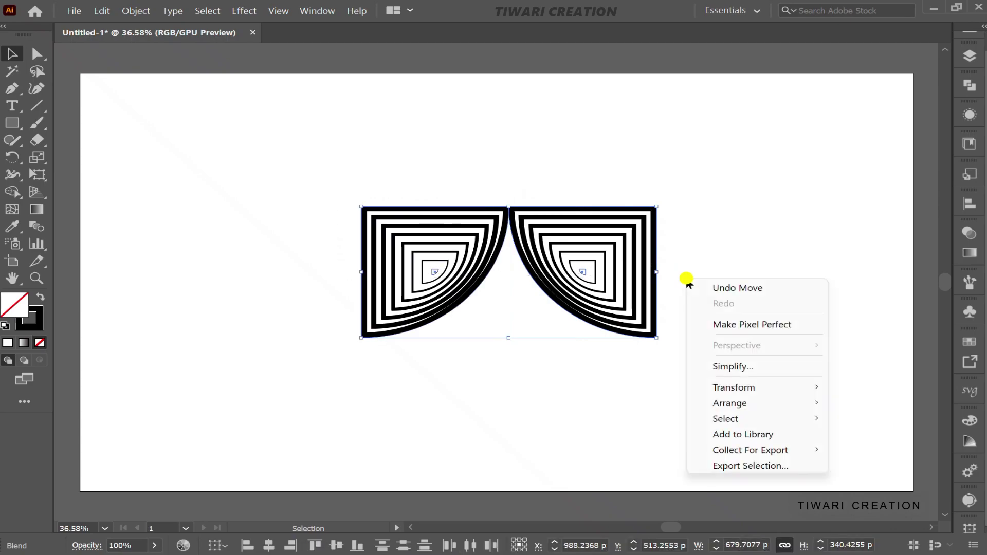
{"action": "mouse_move", "coordinate": [743, 390]}
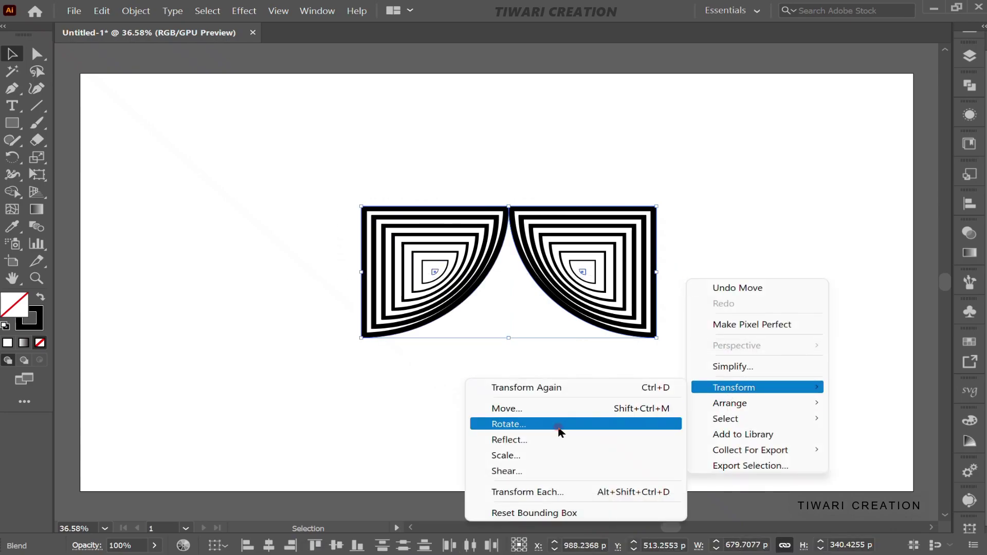
{"action": "left_click", "coordinate": [565, 441]}
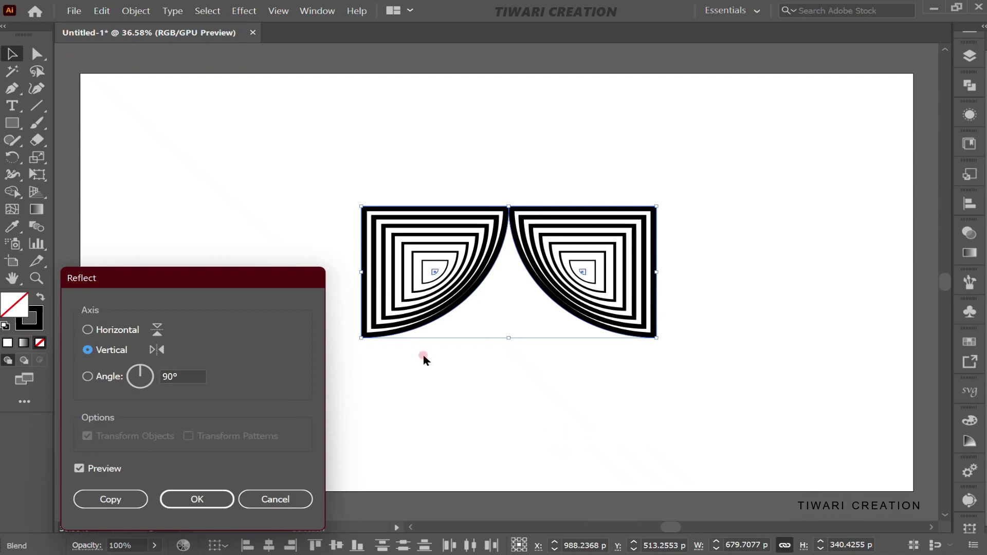
{"action": "left_click", "coordinate": [129, 330]}
{"action": "left_click", "coordinate": [135, 506]}
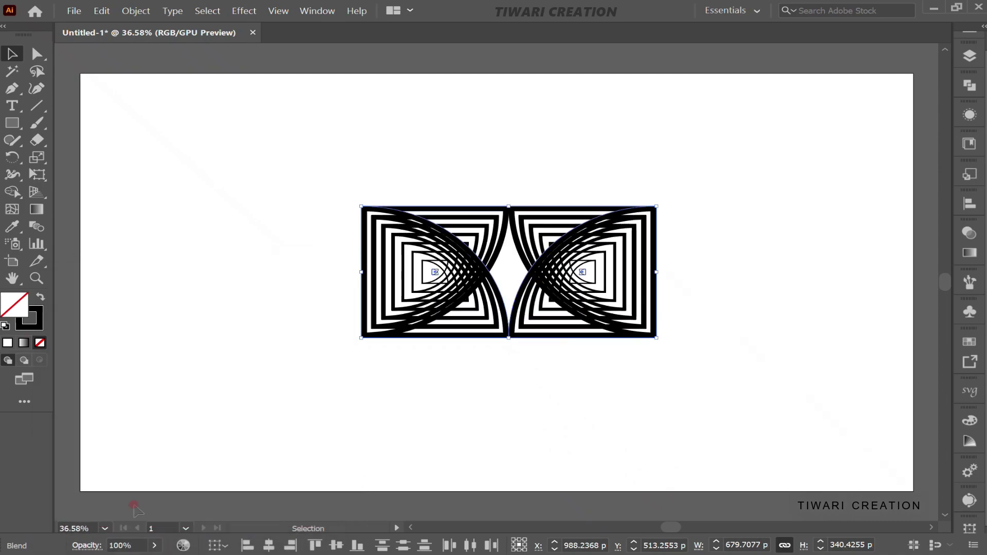
- Move the reflected pair straight down and snap its upper edge to the lower corners of the original pair
{"action": "key", "text": "shift+Down"}
{"action": "key", "text": "shift+Down"}
{"action": "key", "text": "shift+Down"}
{"action": "key", "text": "shift+Down"}
{"action": "key", "text": "shift+Down"}
{"action": "key", "text": "shift+Down"}
{"action": "key", "text": "shift+Down"}
{"action": "key", "text": "shift+Down"}
{"action": "key", "text": "shift+Down"}
{"action": "key", "text": "shift+Down"}
{"action": "key", "text": "shift+Down"}
{"action": "key", "text": "shift+Down"}
{"action": "key", "text": "shift+Down"}
{"action": "key", "text": "shift+Down"}
{"action": "key", "text": "shift+Down"}
{"action": "key", "text": "shift+Down"}
{"action": "key", "text": "shift+Down"}
{"action": "key", "text": "shift+Down"}
{"action": "key", "text": "shift+Down"}
{"action": "key", "text": "shift+Down"}
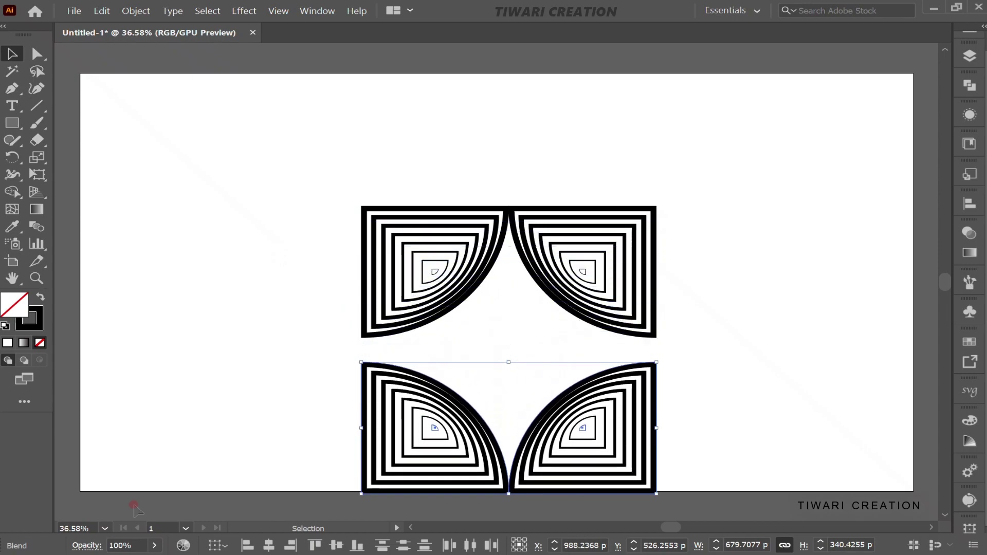
{"action": "key", "text": "a"}
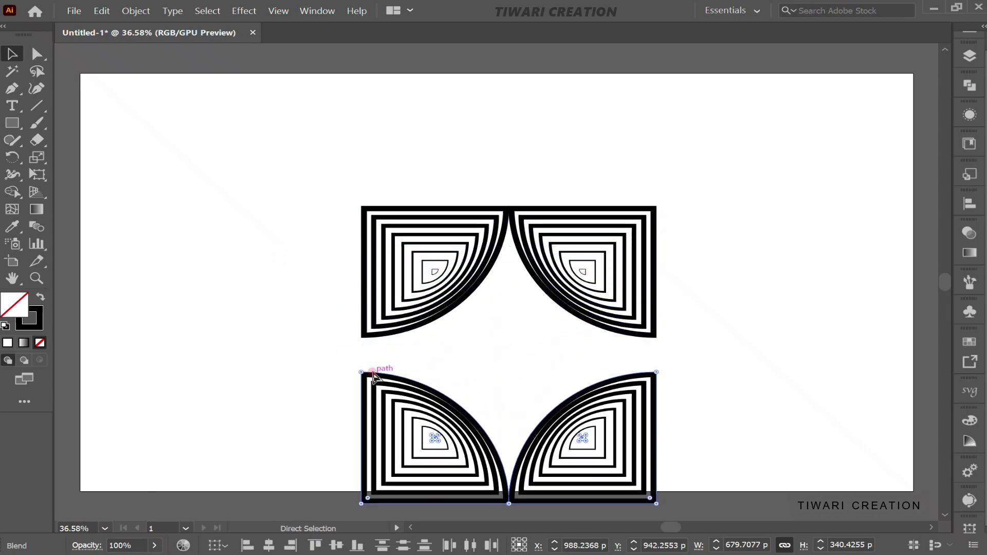
{"action": "left_click_drag", "start_coordinate": [372, 373], "coordinate": [370, 338]}
- Rotate the four blends together by 45° into a diamond, scale it to about 416 px wide, and move it up and left
{"action": "left_click_drag", "start_coordinate": [296, 166], "coordinate": [678, 477]}
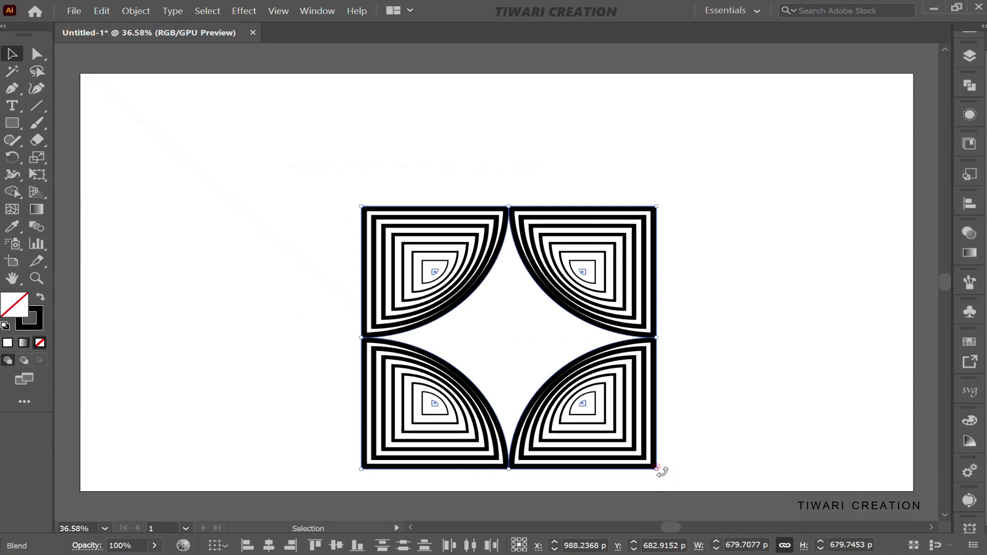
{"action": "left_click", "coordinate": [693, 440]}
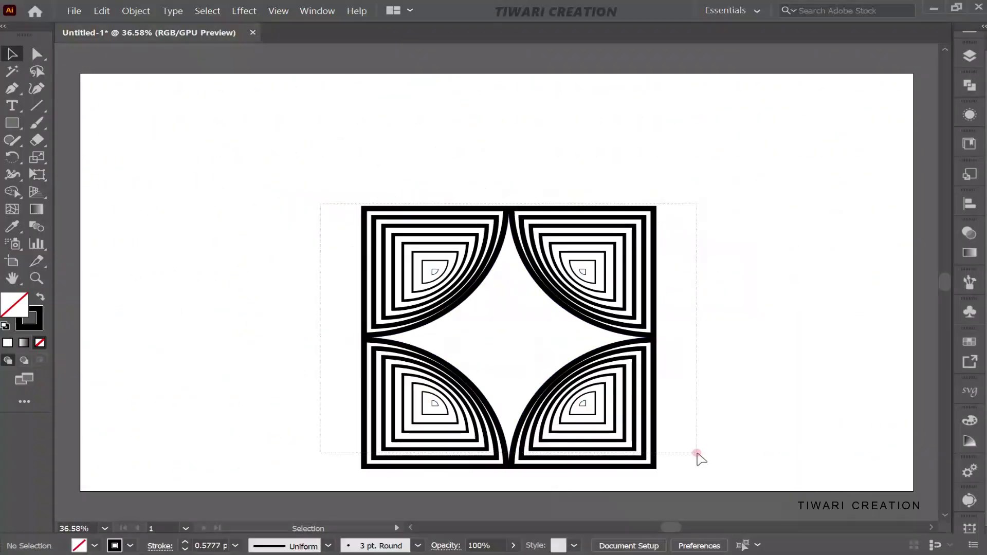
{"action": "left_click_drag", "start_coordinate": [698, 455], "coordinate": [465, 248]}
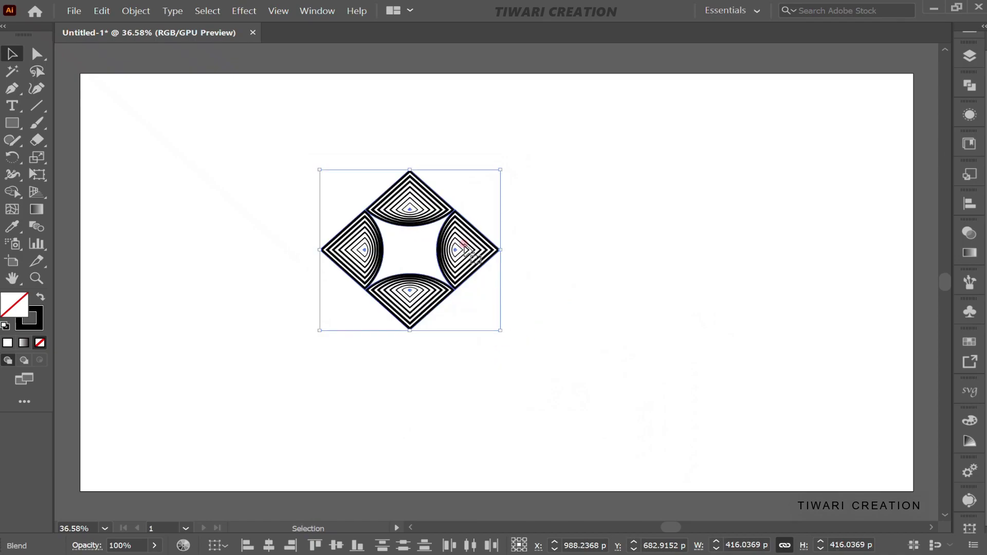
{"action": "left_click", "coordinate": [562, 254]}
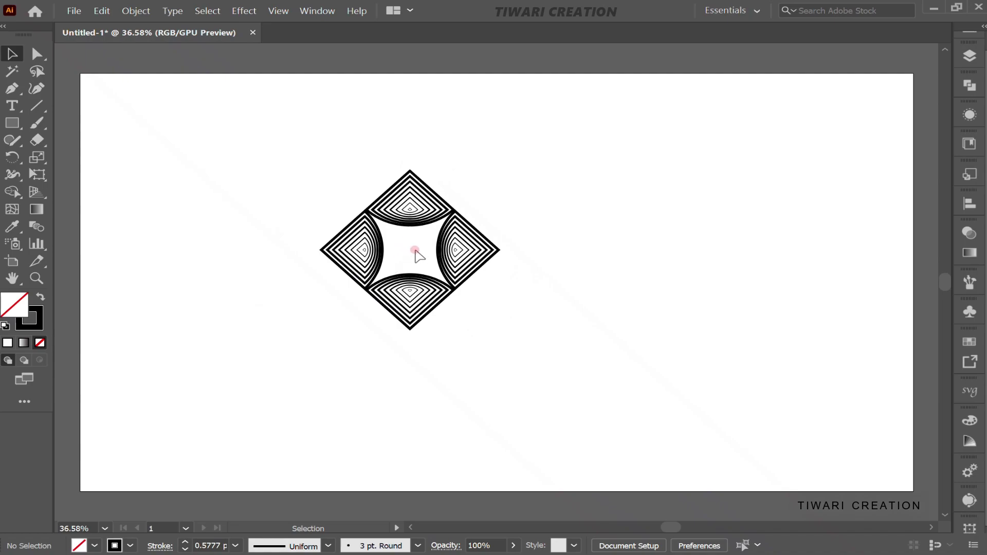
- Expand the four blends of the diamond into regular artwork
{"action": "scroll", "coordinate": [416, 251], "scroll_direction": "up", "scroll_amount": 5, "text": "alt"}
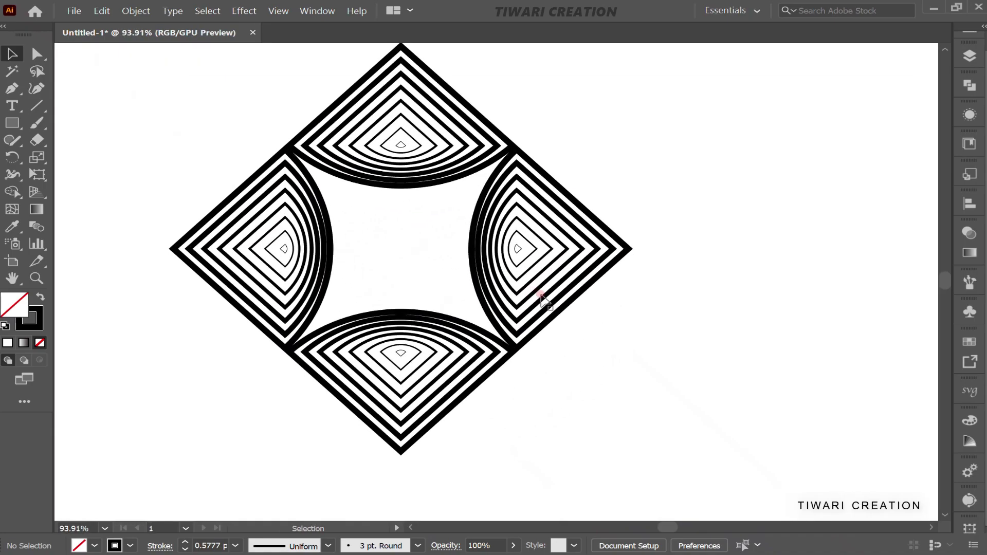
{"action": "left_click_drag", "start_coordinate": [166, 84], "coordinate": [624, 396]}
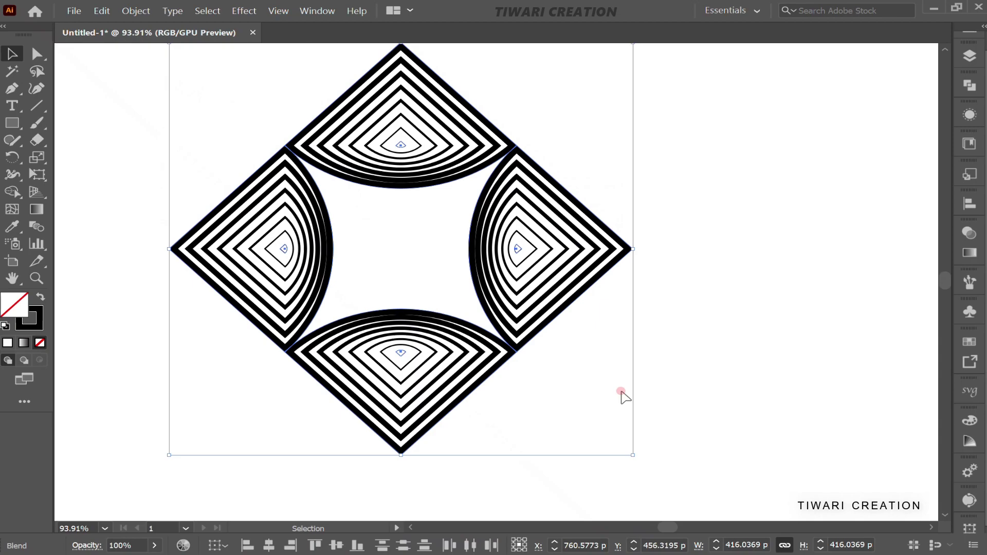
{"action": "key", "text": "alt+o"}
{"action": "key", "text": "b"}
{"action": "key", "text": "e"}
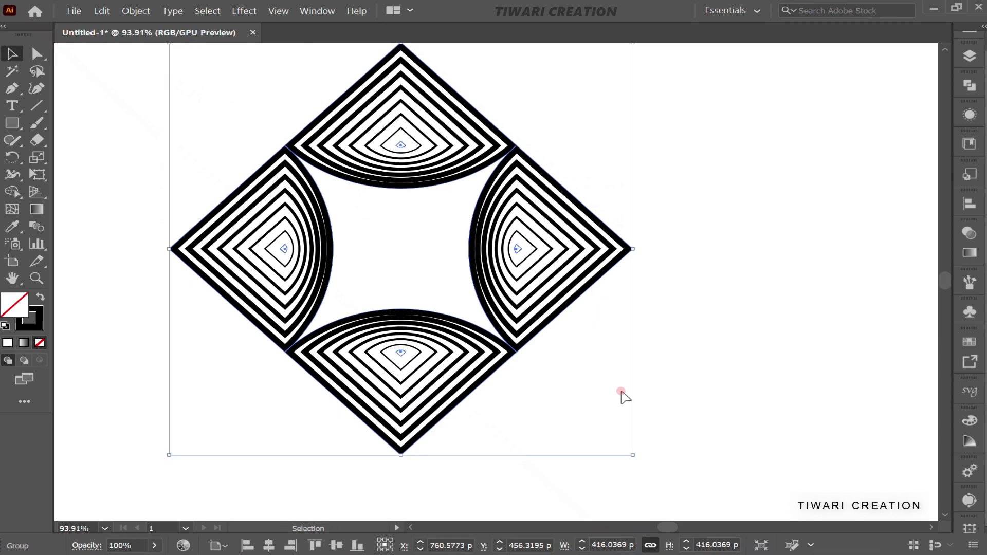
{"action": "left_click_drag", "start_coordinate": [475, 280], "coordinate": [823, 300]}
{"action": "scroll", "coordinate": [823, 301], "scroll_direction": "right", "scroll_amount": 5}
{"action": "scroll", "coordinate": [823, 298], "scroll_direction": "right", "scroll_amount": 5}
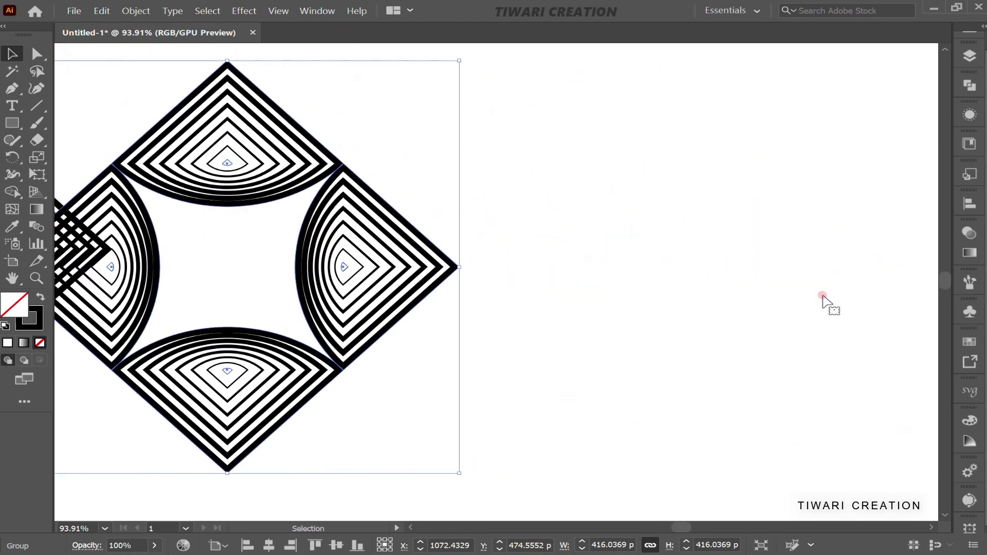
{"action": "scroll", "coordinate": [823, 301], "scroll_direction": "left", "scroll_amount": 6}
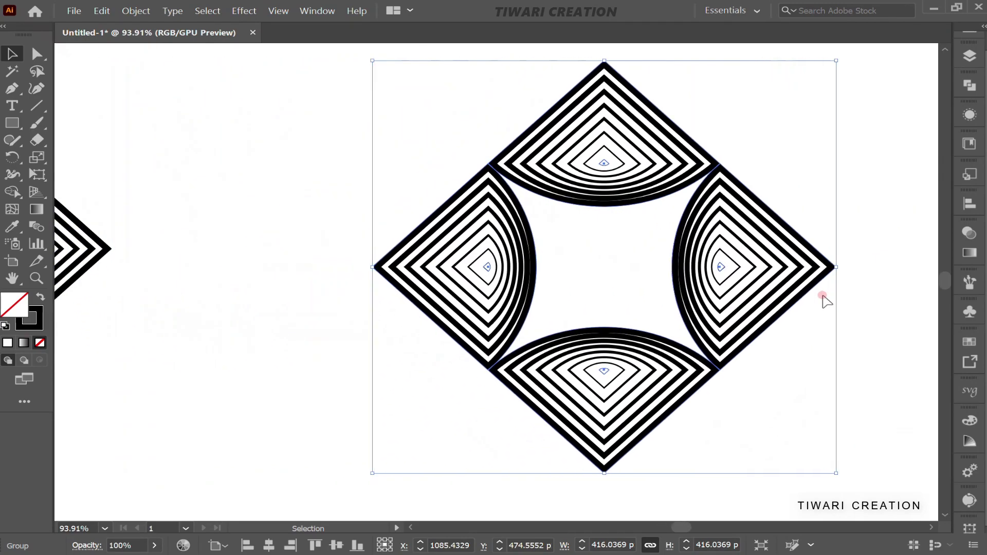
{"action": "left_click", "coordinate": [822, 297]}
{"action": "key", "text": "Delete"}
{"action": "scroll", "coordinate": [279, 271], "scroll_direction": "left", "scroll_amount": 9}
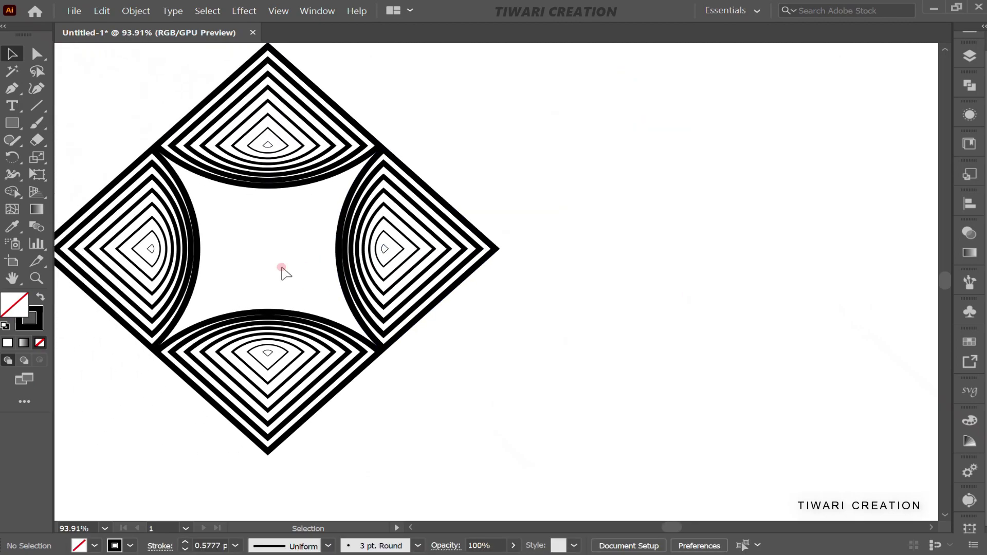
- Duplicate the whole diamond horizontally to the right, placing the copy at an X position of about 1322 px
{"action": "left_click_drag", "start_coordinate": [128, 95], "coordinate": [535, 346]}
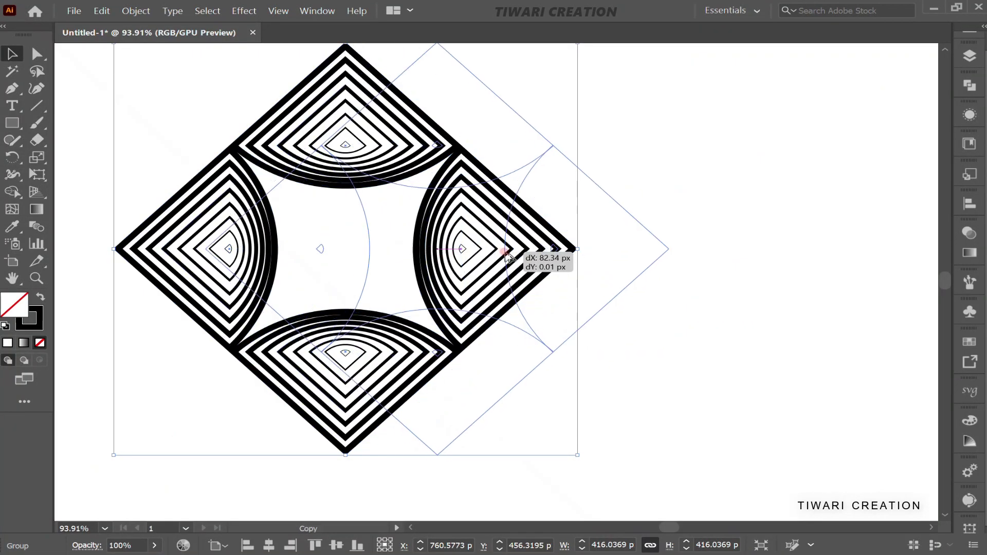
{"action": "left_click_drag", "start_coordinate": [513, 255], "coordinate": [882, 254]}
{"action": "scroll", "coordinate": [883, 254], "scroll_direction": "right", "scroll_amount": 10}
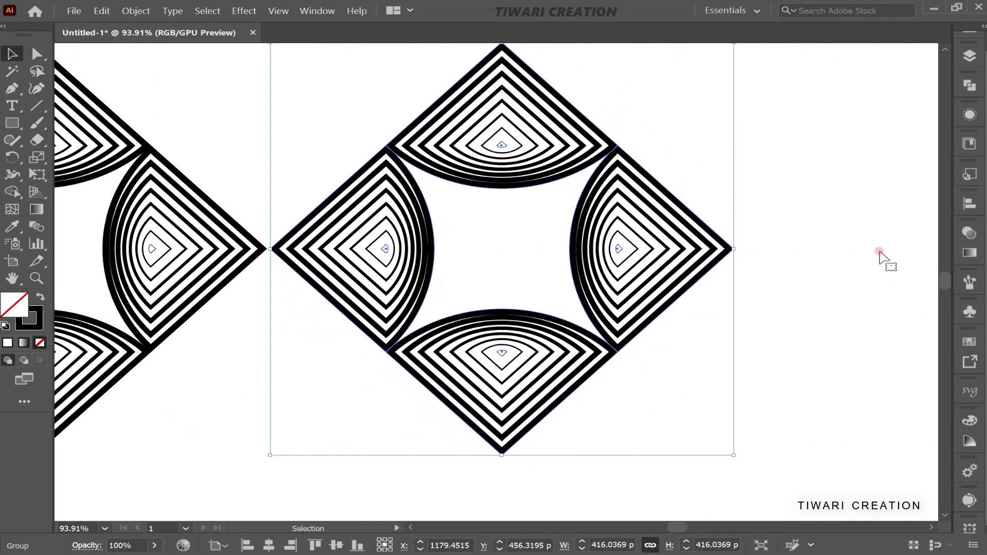
{"action": "key", "text": "shift+Right"}
{"action": "key", "text": "shift+Right"}
{"action": "key", "text": "shift+Right"}
{"action": "key", "text": "shift+Right"}
{"action": "key", "text": "shift+Right"}
{"action": "key", "text": "shift+Right"}
{"action": "key", "text": "shift+Right"}
{"action": "key", "text": "shift+Right"}
{"action": "key", "text": "shift+Right"}
{"action": "key", "text": "shift+Right"}
{"action": "key", "text": "shift+Right"}
{"action": "key", "text": "shift+Right"}
{"action": "key", "text": "shift+Right"}
{"action": "key", "text": "shift+Right"}
{"action": "key", "text": "shift+Right"}
{"action": "key", "text": "shift+Right"}
{"action": "key", "text": "shift+Right"}
{"action": "key", "text": "shift+Right"}
{"action": "key", "text": "shift+Right"}
{"action": "key", "text": "shift+Right"}
{"action": "scroll", "coordinate": [883, 254], "scroll_direction": "right", "scroll_amount": 5}
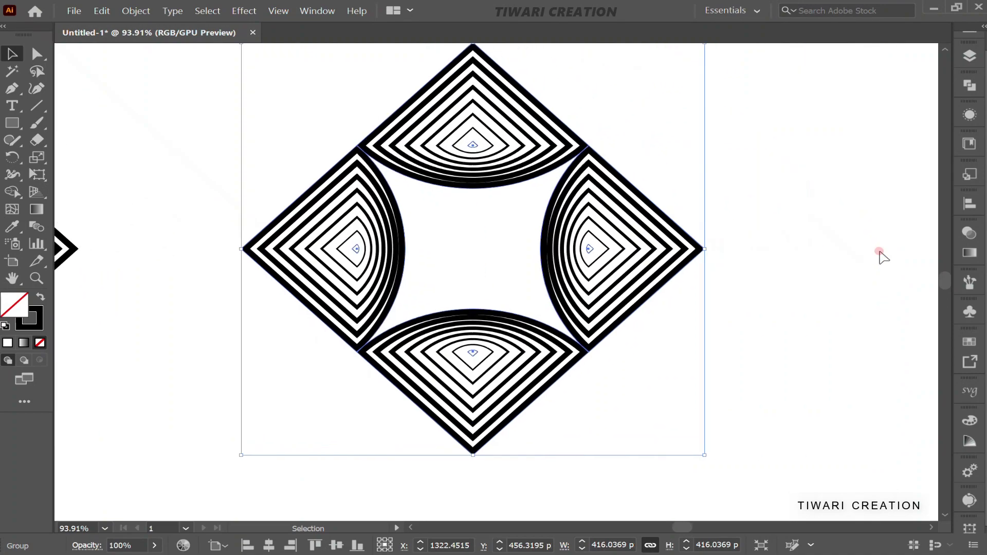
{"action": "left_click", "coordinate": [677, 151]}
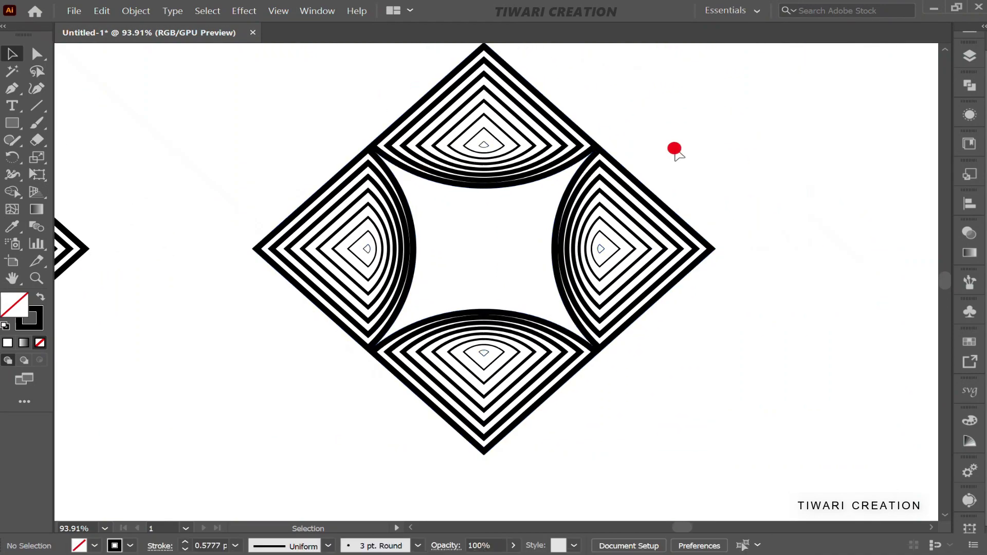
- Expand the appearance of the copied diamond
{"action": "scroll", "coordinate": [368, 155], "scroll_direction": "up", "scroll_amount": 6}
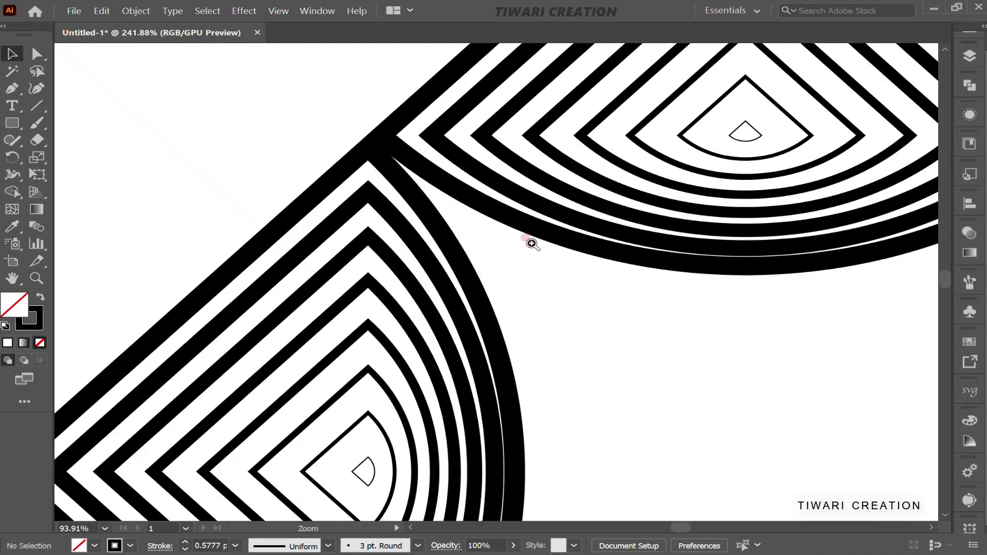
{"action": "left_click", "coordinate": [36, 105]}
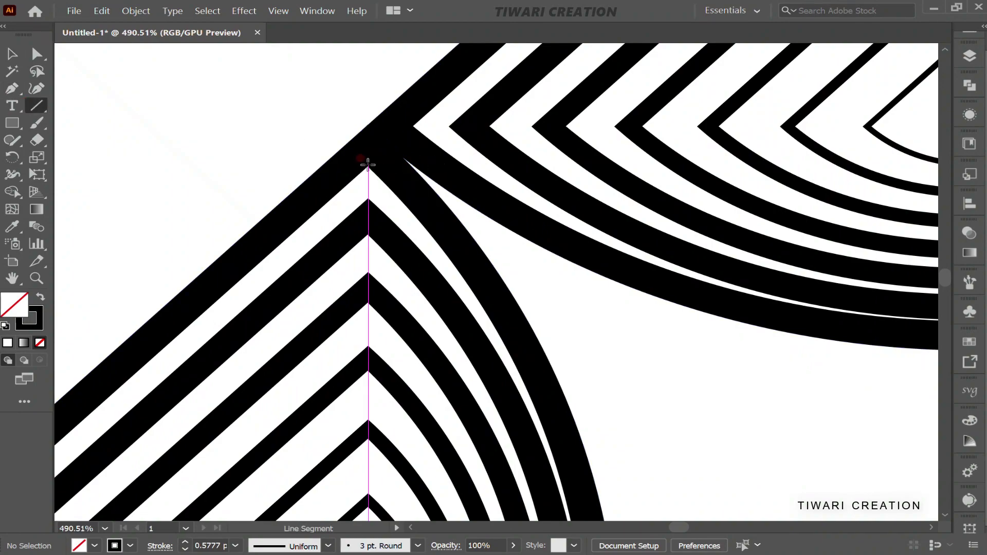
{"action": "key", "text": "v"}
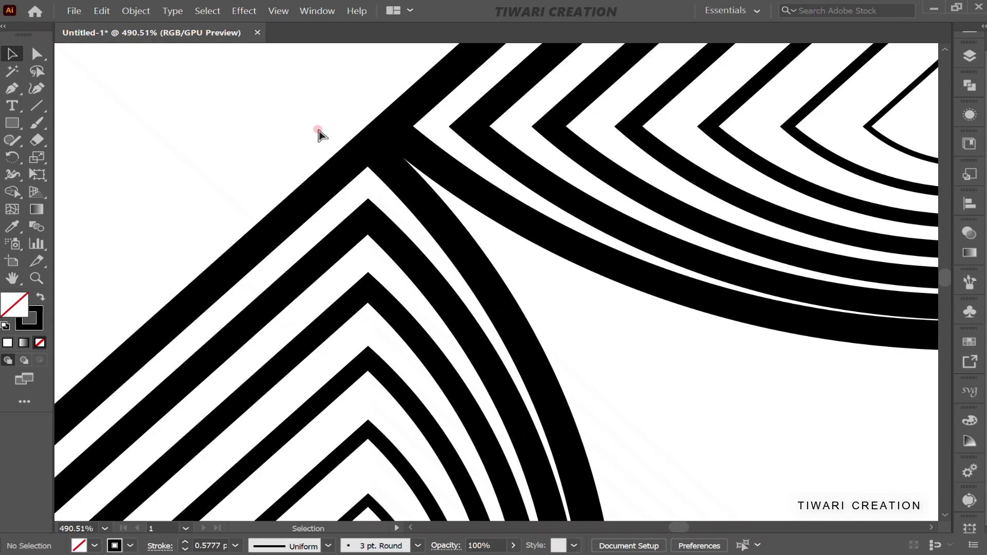
{"action": "left_click", "coordinate": [319, 130]}
{"action": "left_click", "coordinate": [366, 148]}
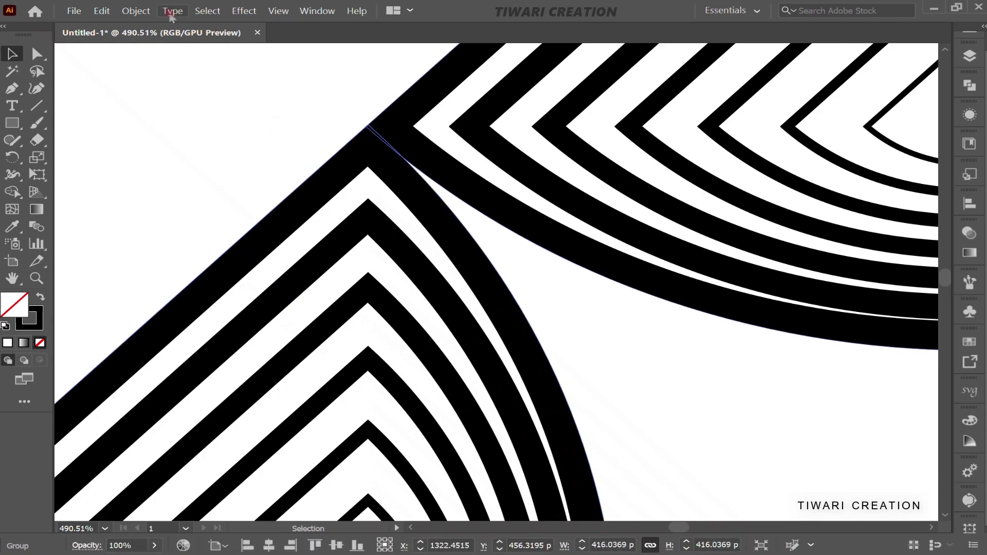
{"action": "left_click", "coordinate": [136, 11]}
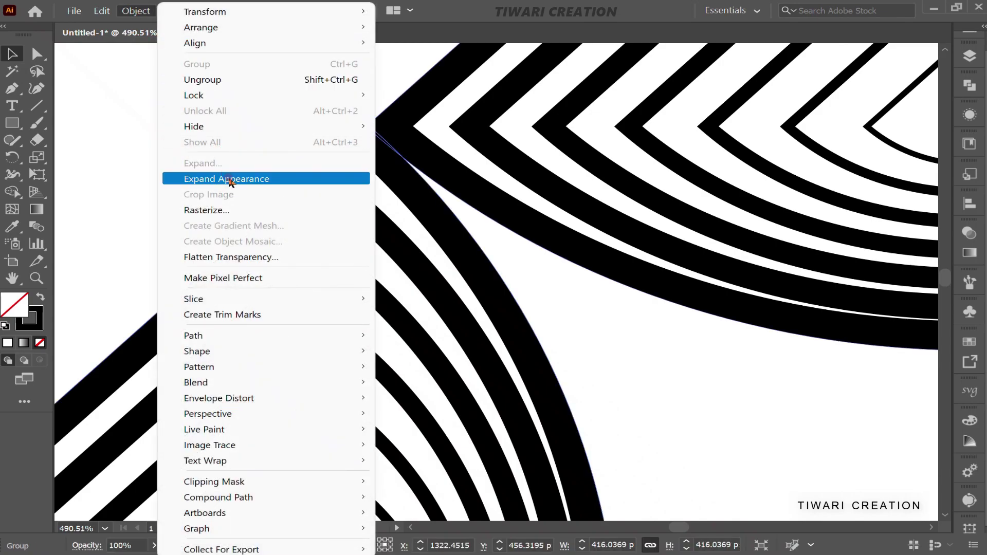
{"action": "left_click", "coordinate": [230, 180]}
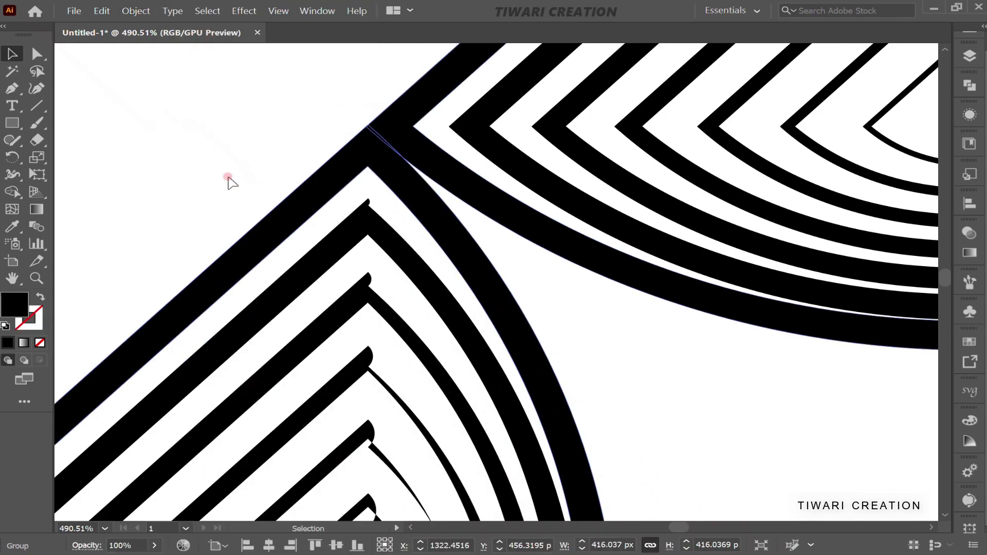
- Expand the copied diamond with the Object and Fill options enabled
{"action": "left_click", "coordinate": [137, 11]}
{"action": "left_click", "coordinate": [223, 164]}
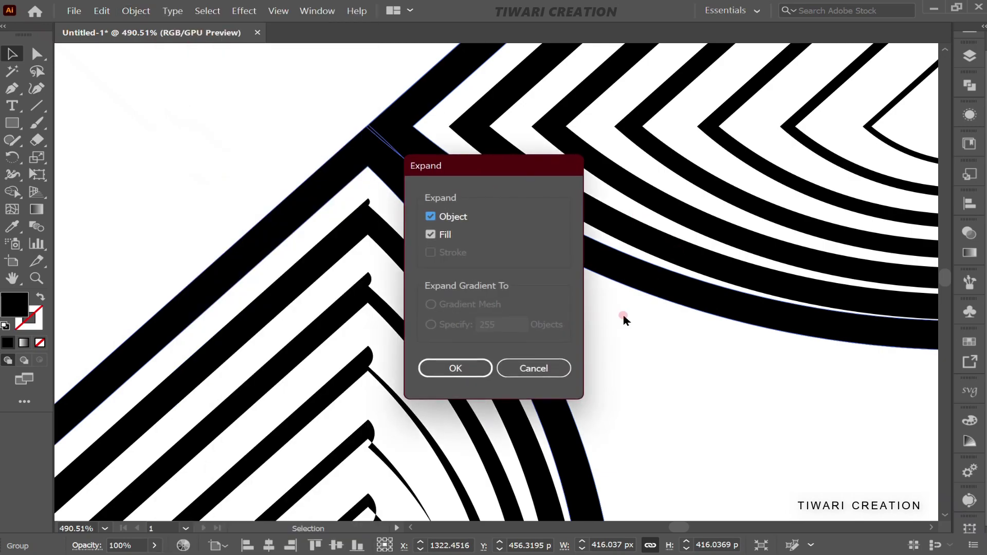
{"action": "left_click", "coordinate": [444, 234]}
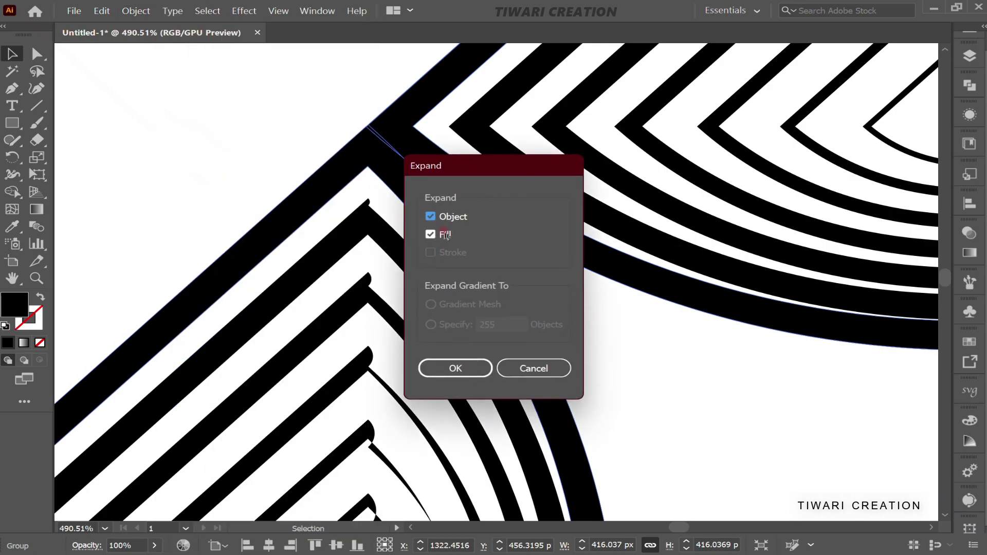
{"action": "left_click", "coordinate": [452, 364]}
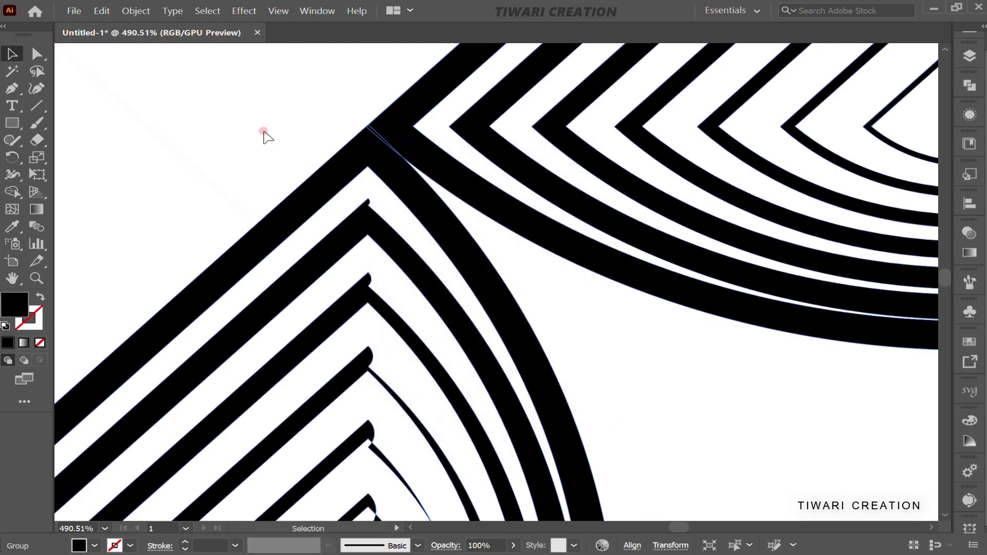
- Draw two short diagonal cutting lines across the copied diamond's outline at its upper-left junction, starting from the inner stripe corners
{"action": "left_click", "coordinate": [36, 106]}
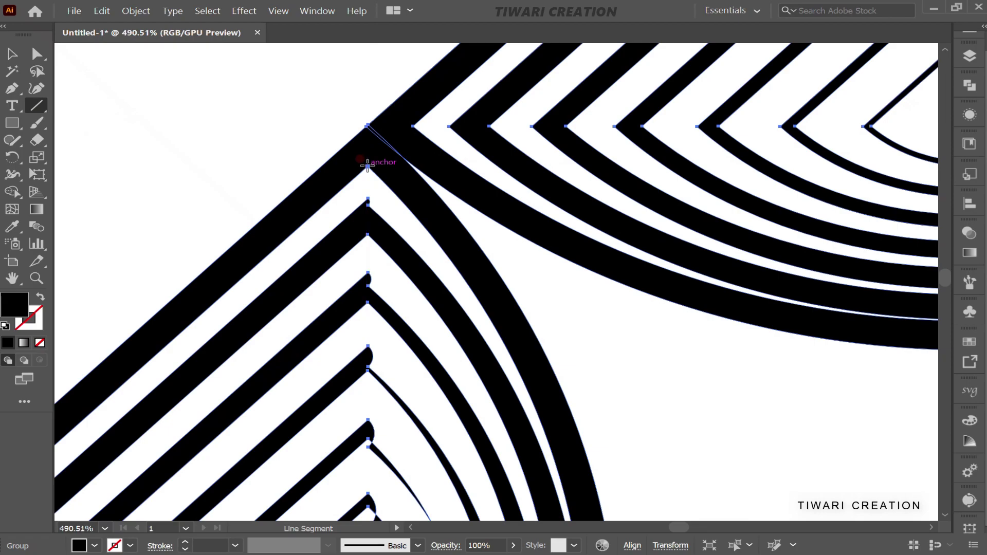
{"action": "left_click_drag", "start_coordinate": [368, 165], "coordinate": [323, 122]}
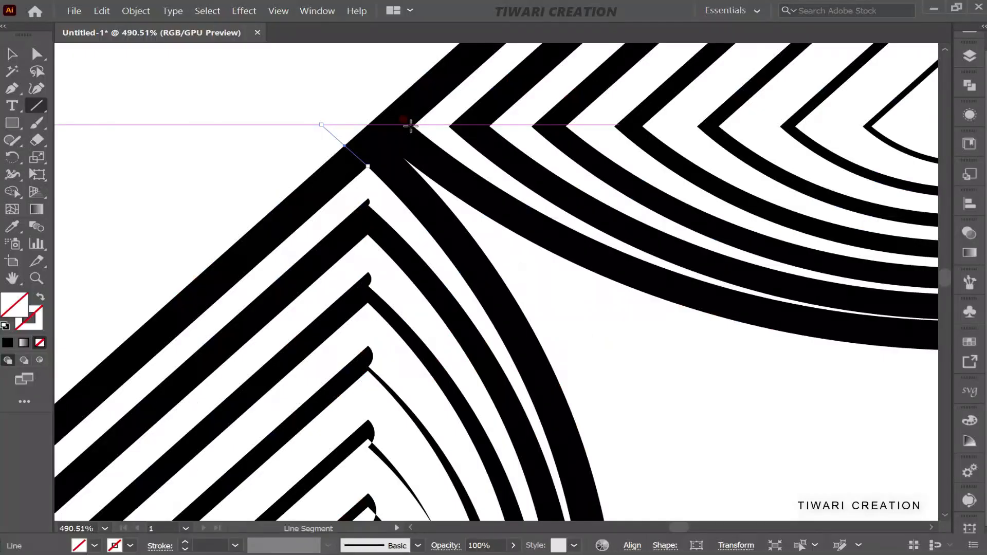
{"action": "left_click_drag", "start_coordinate": [413, 126], "coordinate": [362, 99]}
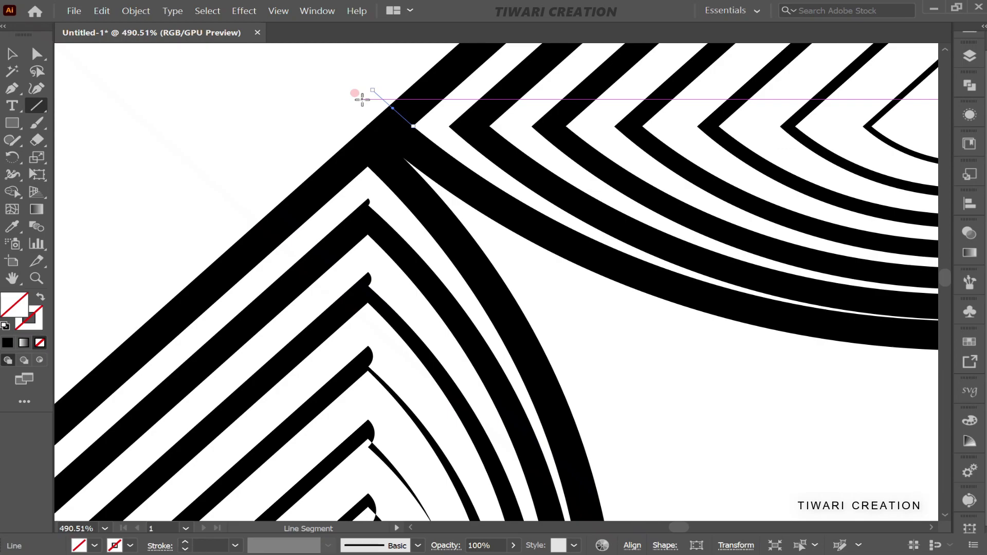
- Draw two short diagonal cutting lines across the outline at the copied diamond's lower-left junction, starting from the inner stripe corners
{"action": "scroll", "coordinate": [396, 128], "scroll_direction": "down", "scroll_amount": 5}
{"action": "scroll", "coordinate": [397, 128], "scroll_direction": "left", "scroll_amount": 10}
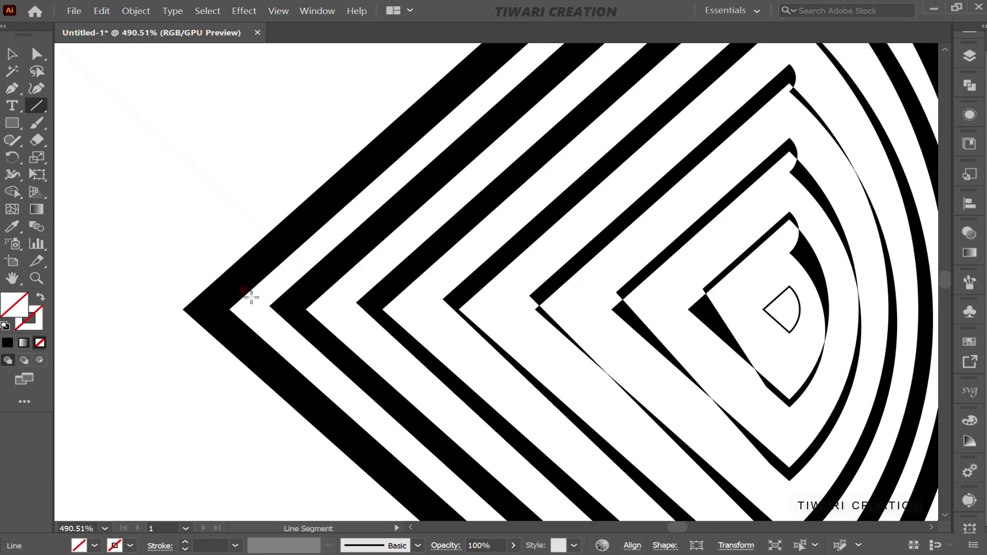
{"action": "scroll", "coordinate": [251, 297], "scroll_direction": "up", "scroll_amount": 10}
{"action": "scroll", "coordinate": [252, 297], "scroll_direction": "down", "scroll_amount": 14}
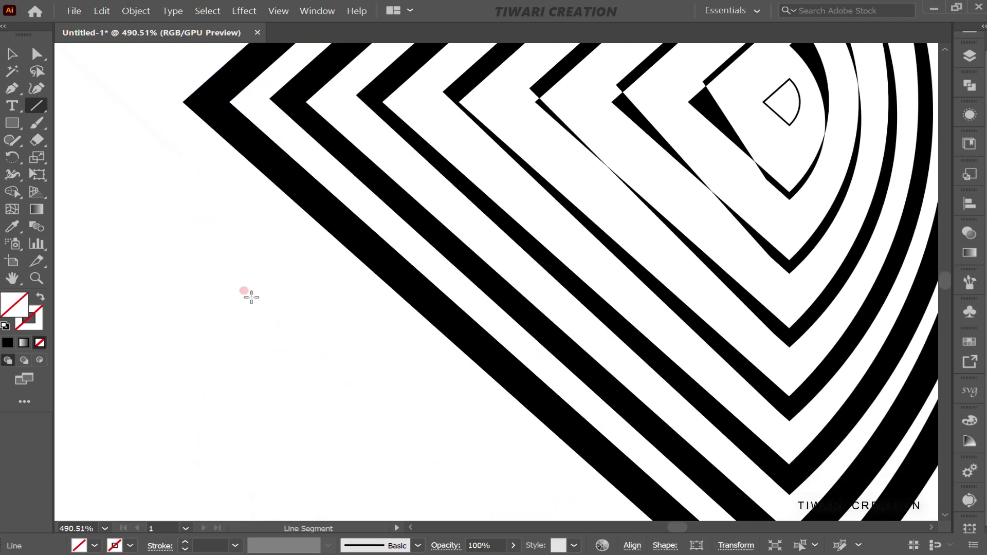
{"action": "scroll", "coordinate": [251, 298], "scroll_direction": "down", "scroll_amount": 15}
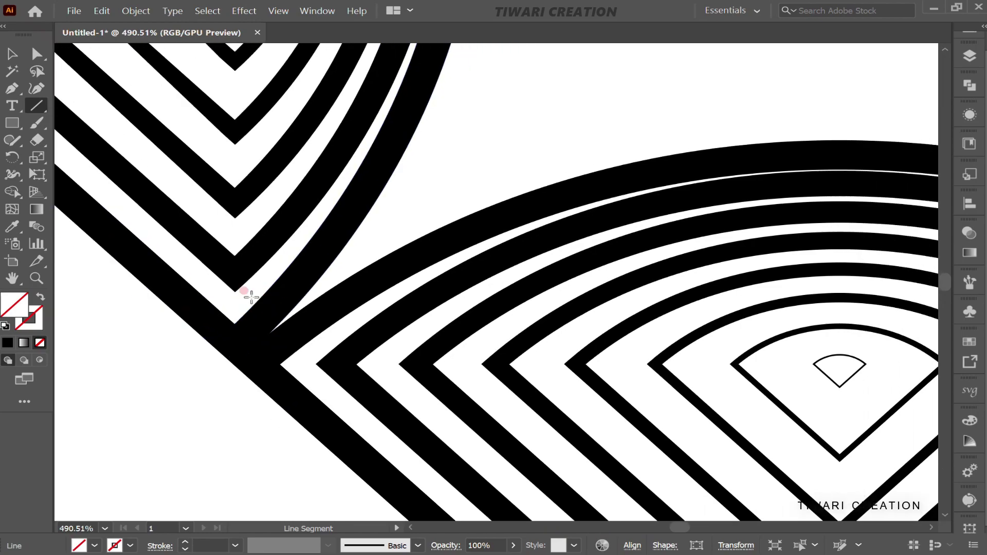
{"action": "left_click_drag", "start_coordinate": [234, 323], "coordinate": [197, 357]}
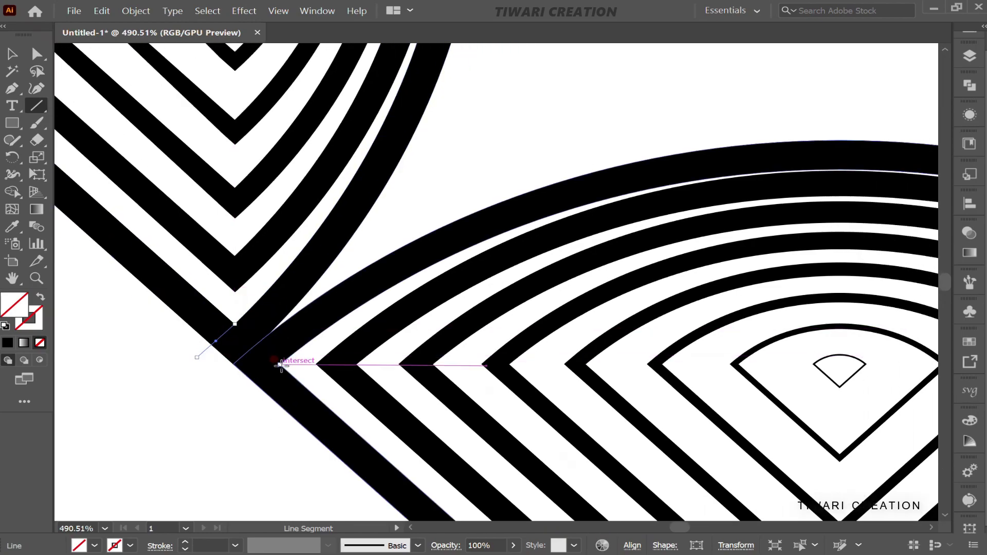
{"action": "left_click_drag", "start_coordinate": [281, 366], "coordinate": [247, 397]}
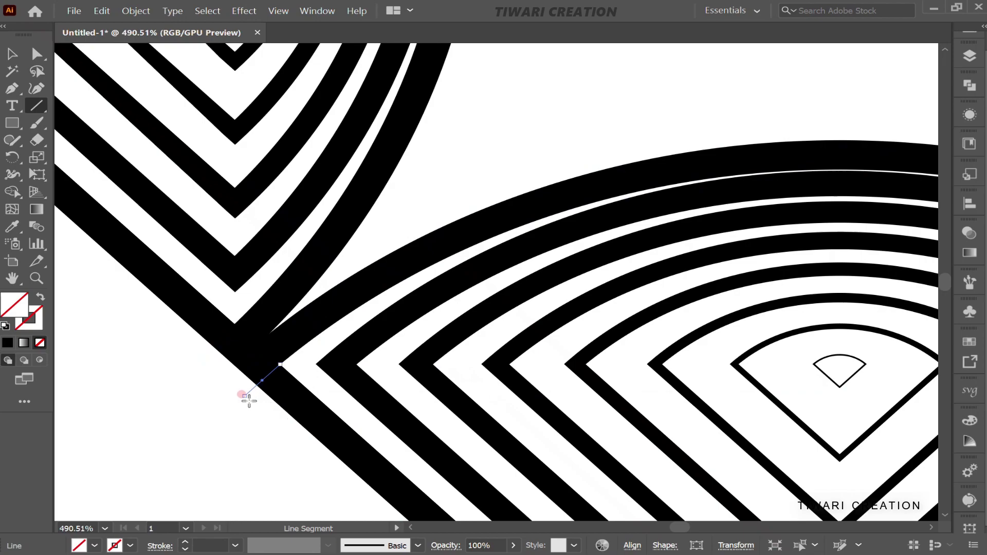
- Draw diagonal cutting lines across the copied diamond's outline at its lower-right and upper-right junctions
{"action": "scroll", "coordinate": [297, 367], "scroll_direction": "down", "scroll_amount": 1}
{"action": "scroll", "coordinate": [297, 367], "scroll_direction": "down", "scroll_amount": 5}
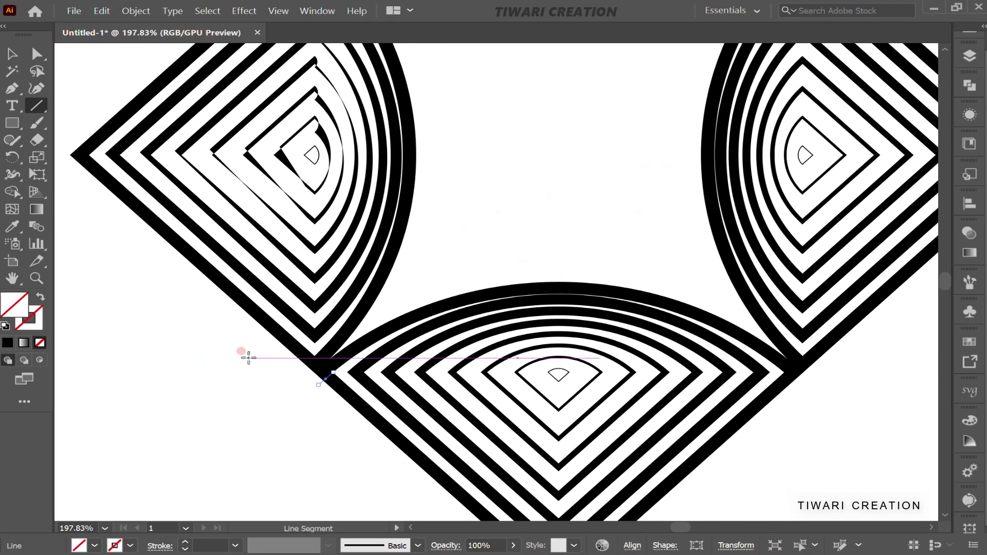
{"action": "scroll", "coordinate": [248, 353], "scroll_direction": "right", "scroll_amount": 10}
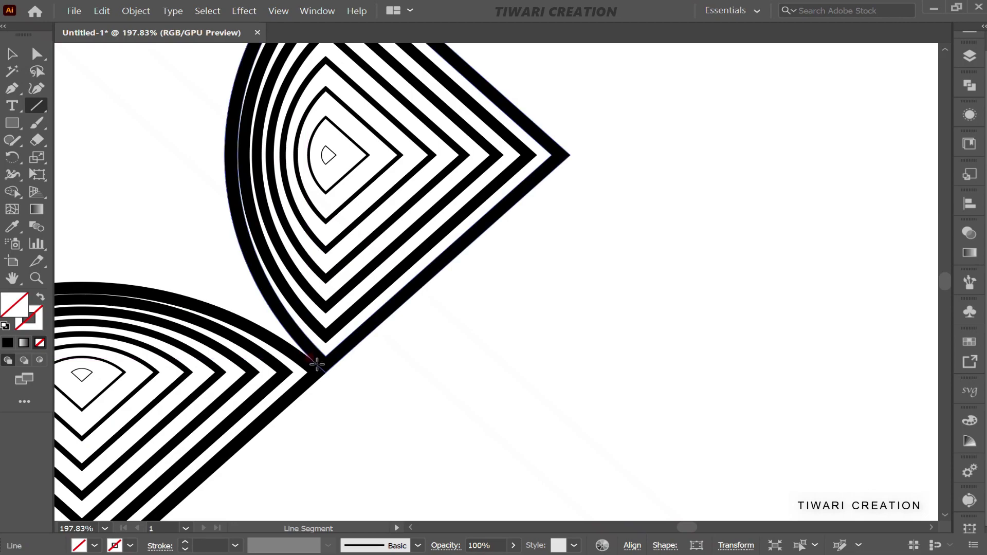
{"action": "left_click_drag", "start_coordinate": [307, 372], "coordinate": [353, 412]}
{"action": "scroll", "coordinate": [325, 358], "scroll_direction": "up", "scroll_amount": 10}
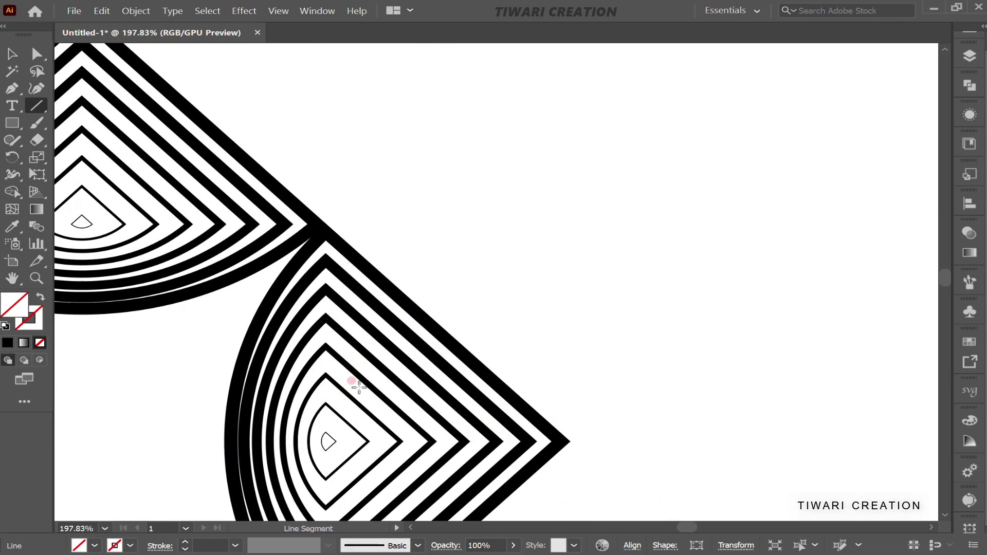
{"action": "scroll", "coordinate": [309, 237], "scroll_direction": "left", "scroll_amount": 2}
{"action": "left_click_drag", "start_coordinate": [308, 234], "coordinate": [332, 212]}
- Select the copied diamond with its cutting lines and erase the right quarter's stripes with Shape Builder, keeping only the inner arc
{"action": "key", "text": "ctrl+0"}
{"action": "key", "text": "ctrl+a"}
{"action": "key", "text": "v"}
{"action": "left_click_drag", "start_coordinate": [106, 136], "coordinate": [498, 463]}
{"action": "key", "text": "shift+m"}
{"action": "scroll", "coordinate": [403, 291], "scroll_direction": "up", "scroll_amount": 2}
{"action": "scroll", "coordinate": [404, 290], "scroll_direction": "up", "scroll_amount": 3}
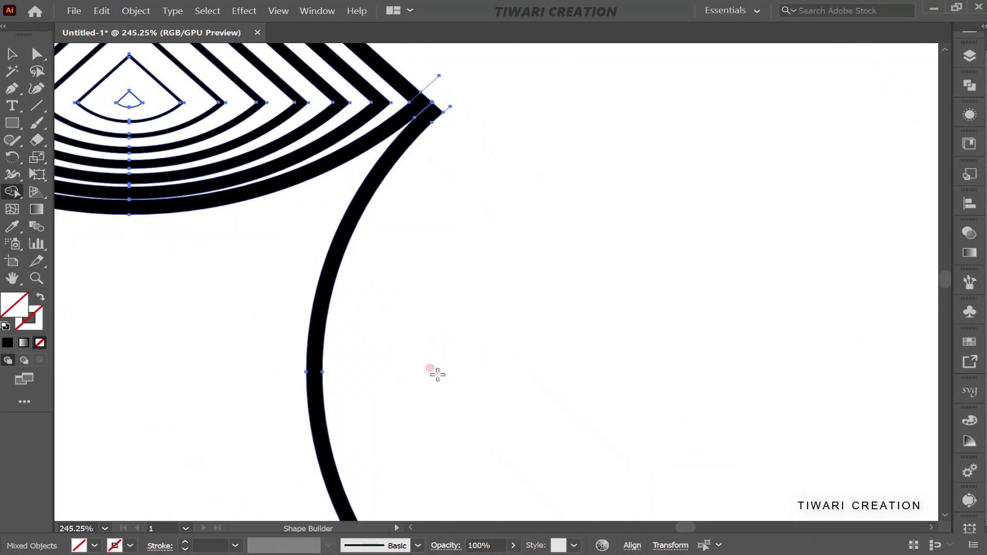
- Erase the stripes of the top and left quarters with Shape Builder, keeping only their inner arcs
{"action": "scroll", "coordinate": [434, 371], "scroll_direction": "up", "scroll_amount": 6}
{"action": "scroll", "coordinate": [360, 329], "scroll_direction": "left", "scroll_amount": 5}
{"action": "scroll", "coordinate": [269, 291], "scroll_direction": "down", "scroll_amount": 5}
{"action": "scroll", "coordinate": [262, 360], "scroll_direction": "left", "scroll_amount": 5}
{"action": "left_click_drag", "start_coordinate": [355, 257], "coordinate": [519, 242]}
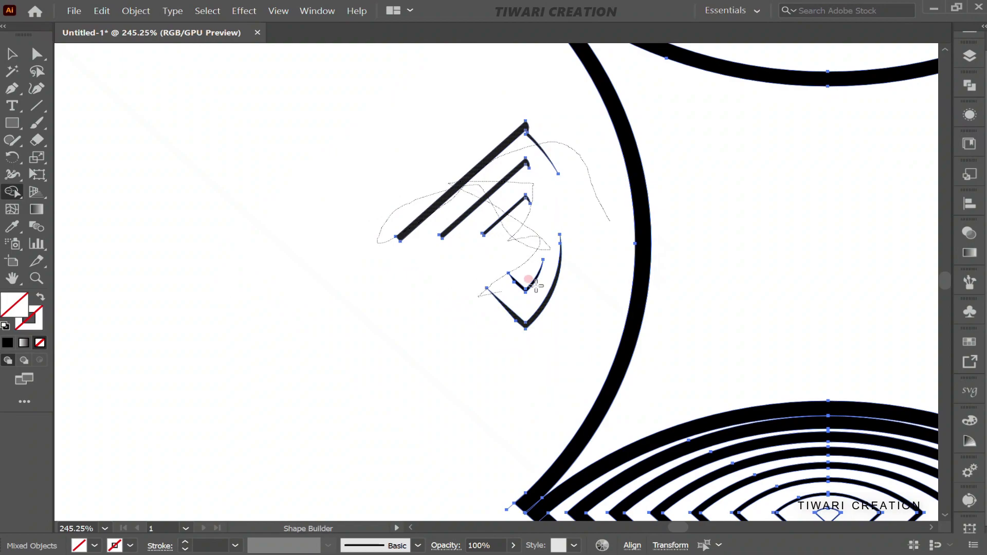
- Erase the bottom quarter's stripes and any remaining fragments with Shape Builder, leaving a four-pointed star frame of inner arcs
{"action": "scroll", "coordinate": [494, 283], "scroll_direction": "down", "scroll_amount": 12}
{"action": "scroll", "coordinate": [494, 283], "scroll_direction": "right", "scroll_amount": 12}
{"action": "left_click_drag", "start_coordinate": [483, 309], "coordinate": [493, 106]}
{"action": "scroll", "coordinate": [306, 142], "scroll_direction": "down", "scroll_amount": 5}
{"action": "scroll", "coordinate": [410, 229], "scroll_direction": "up", "scroll_amount": 5}
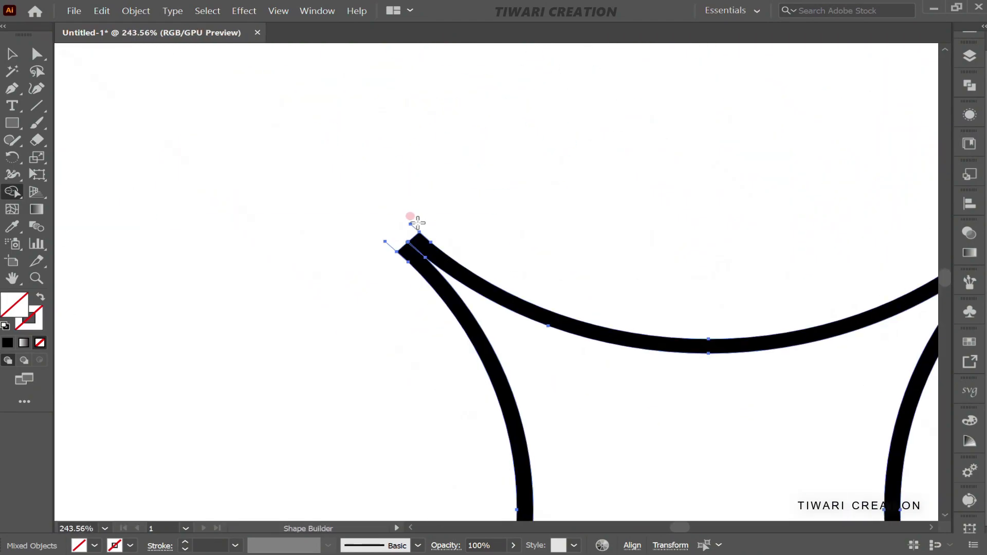
{"action": "scroll", "coordinate": [346, 340], "scroll_direction": "up", "scroll_amount": 3}
{"action": "scroll", "coordinate": [441, 352], "scroll_direction": "up", "scroll_amount": 10}
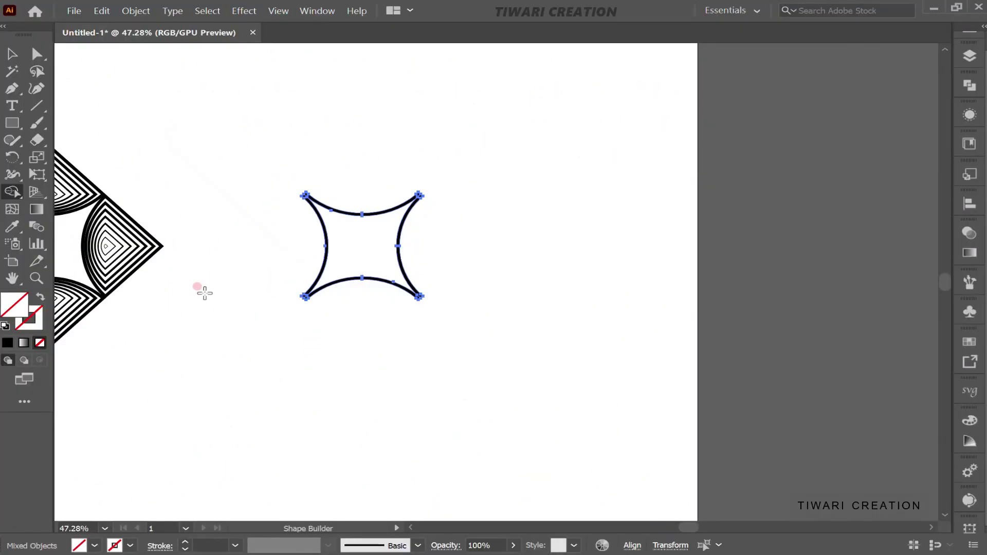
- Move the four-pointed star frame to the right and delete the leftover empty paths at its former place
{"action": "scroll", "coordinate": [199, 287], "scroll_direction": "up", "scroll_amount": 2}
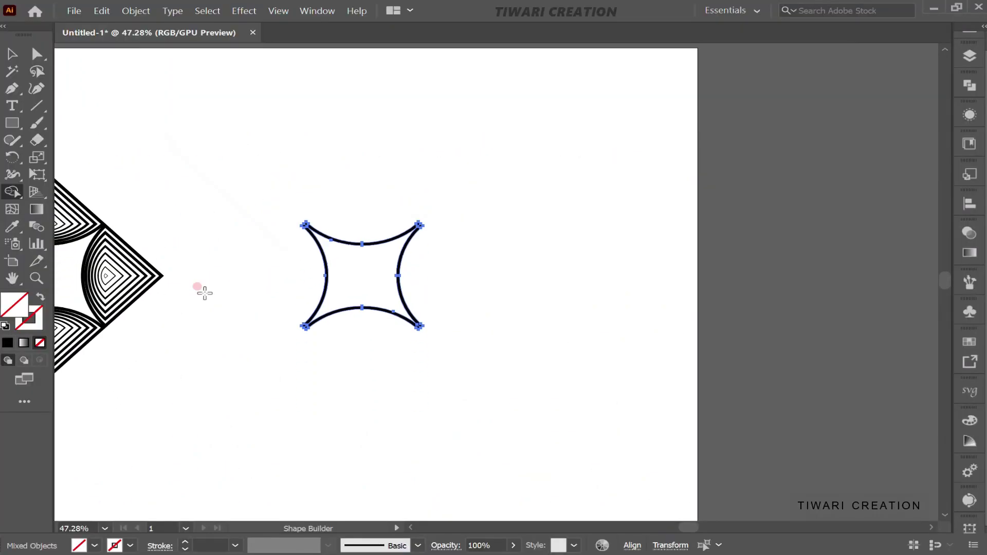
{"action": "key", "text": "v"}
{"action": "left_click", "coordinate": [328, 360]}
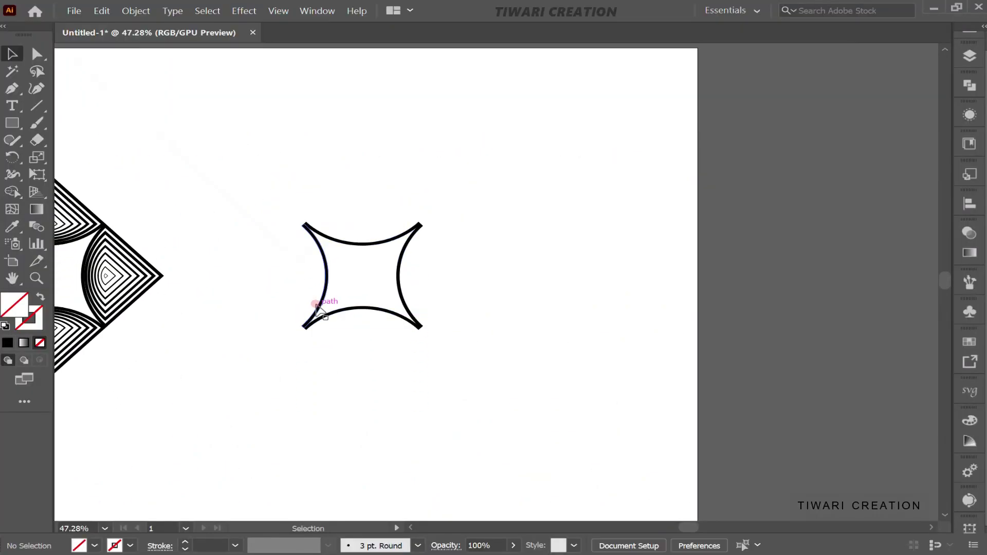
{"action": "left_click_drag", "start_coordinate": [316, 308], "coordinate": [496, 319]}
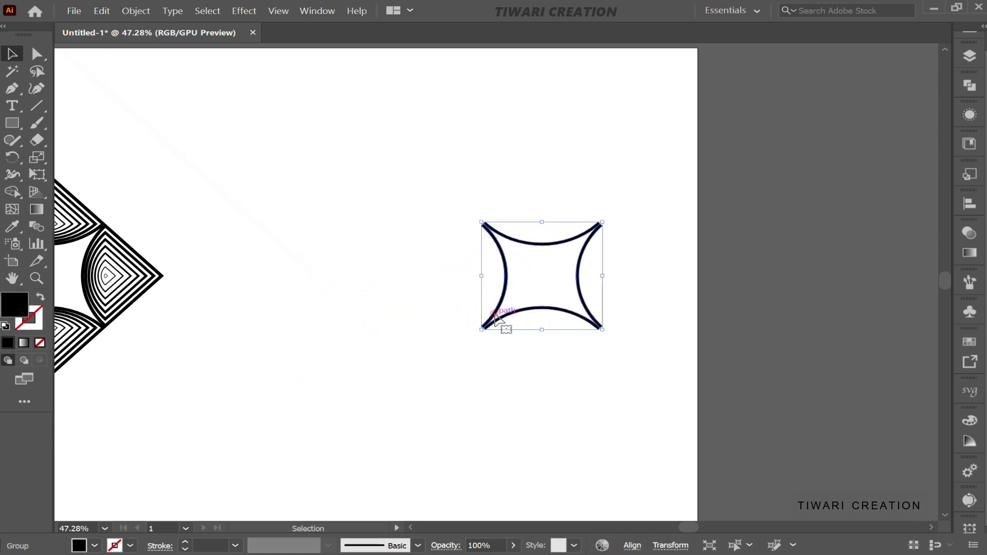
{"action": "left_click_drag", "start_coordinate": [253, 181], "coordinate": [469, 404]}
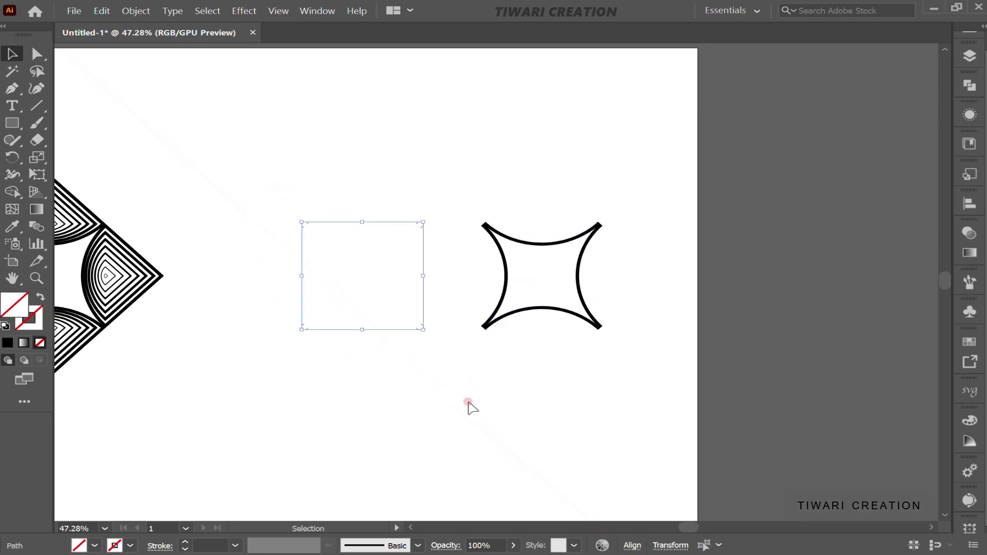
{"action": "key", "text": "Delete"}
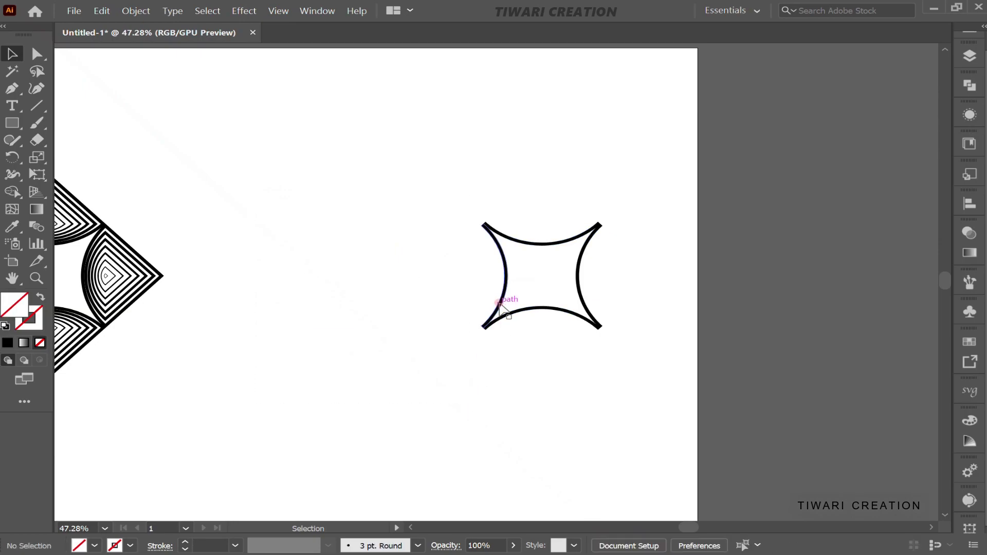
- Fit the star frame into the original diamond's central opening and scale a duplicate down to a tiny star at its centre
{"action": "scroll", "coordinate": [499, 305], "scroll_direction": "left", "scroll_amount": 5}
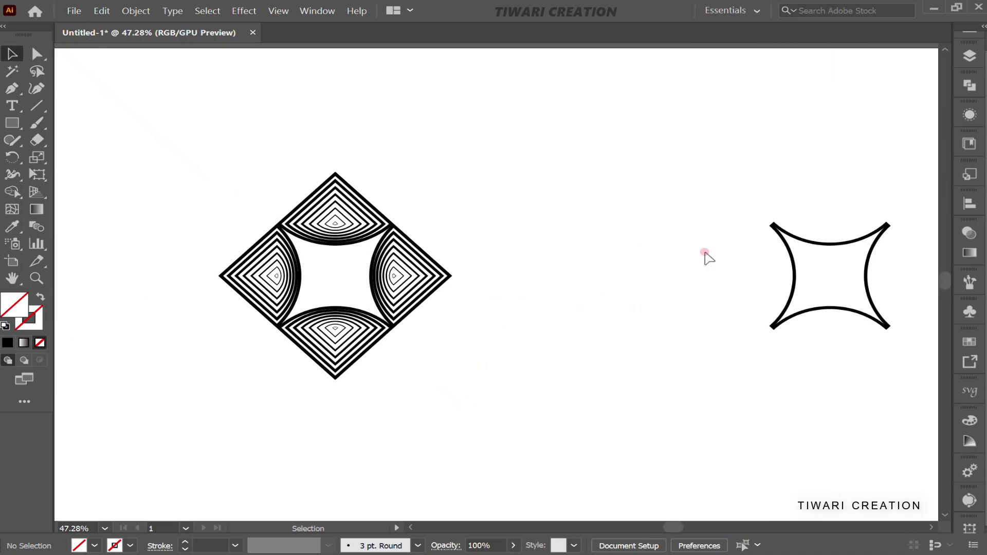
{"action": "left_click_drag", "start_coordinate": [785, 242], "coordinate": [291, 242]}
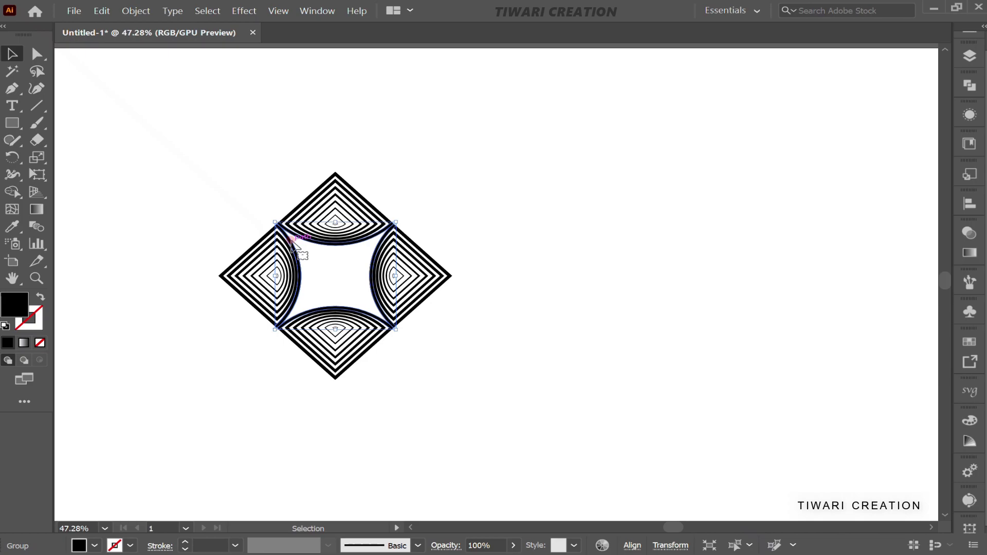
{"action": "key", "text": "a"}
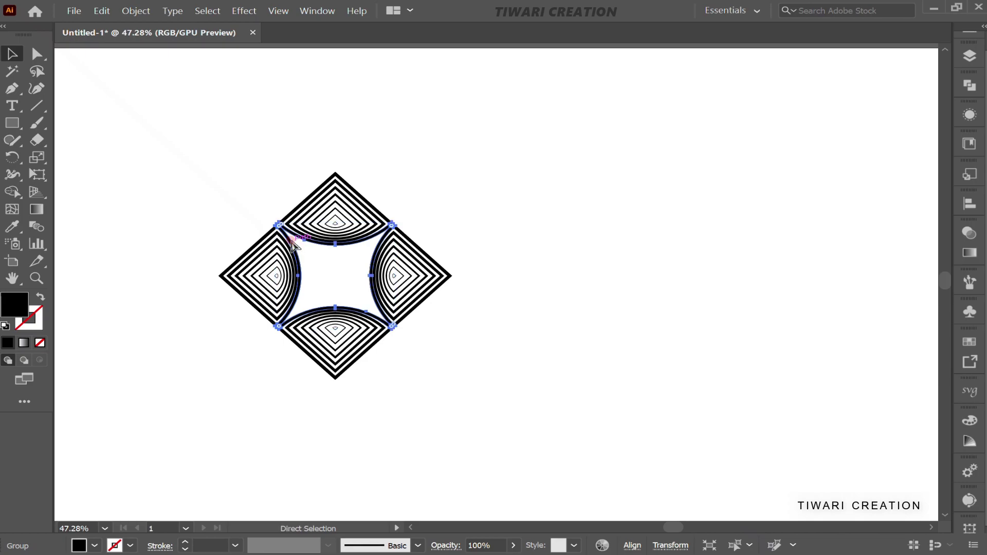
{"action": "key", "text": "v"}
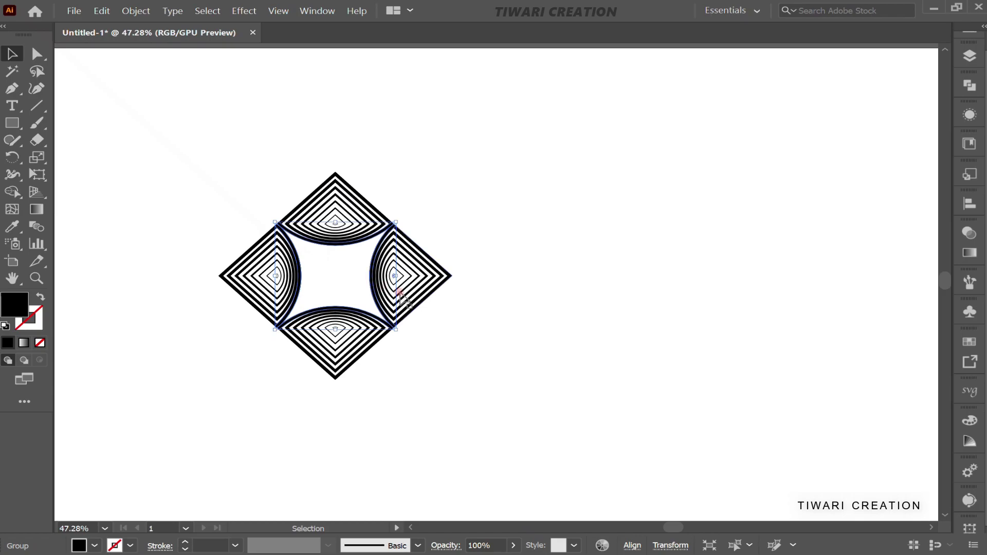
{"action": "left_click_drag", "start_coordinate": [395, 327], "coordinate": [334, 277]}
{"action": "scroll", "coordinate": [336, 281], "scroll_direction": "up", "scroll_amount": 5}
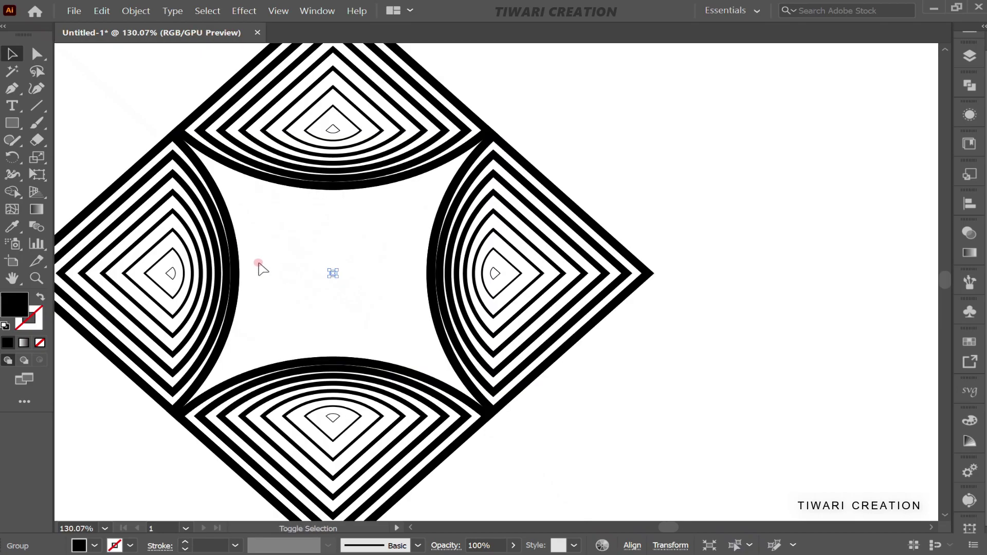
- Add the large star frame to the selection and blend it with the tiny centre star
{"action": "left_click", "coordinate": [235, 263], "text": "shift"}
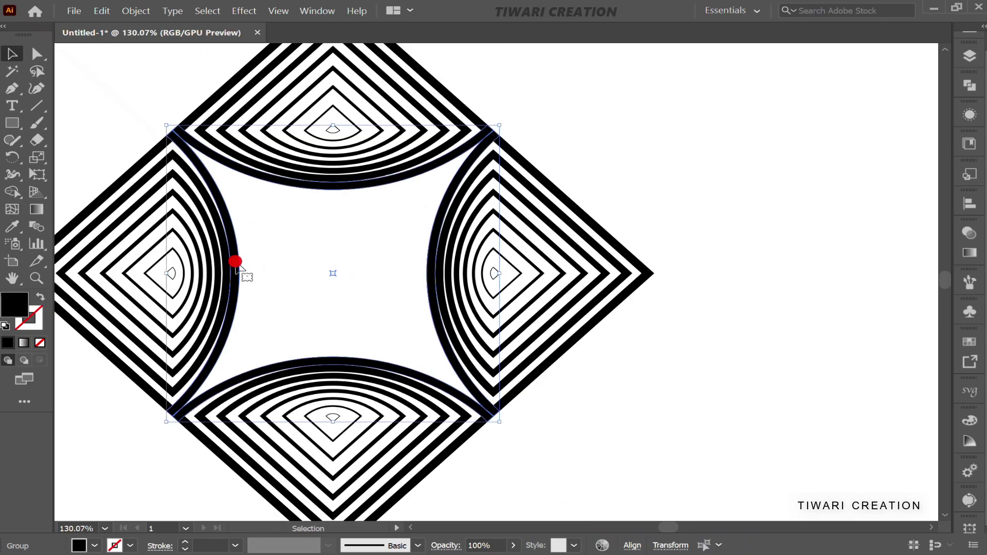
{"action": "key", "text": "a"}
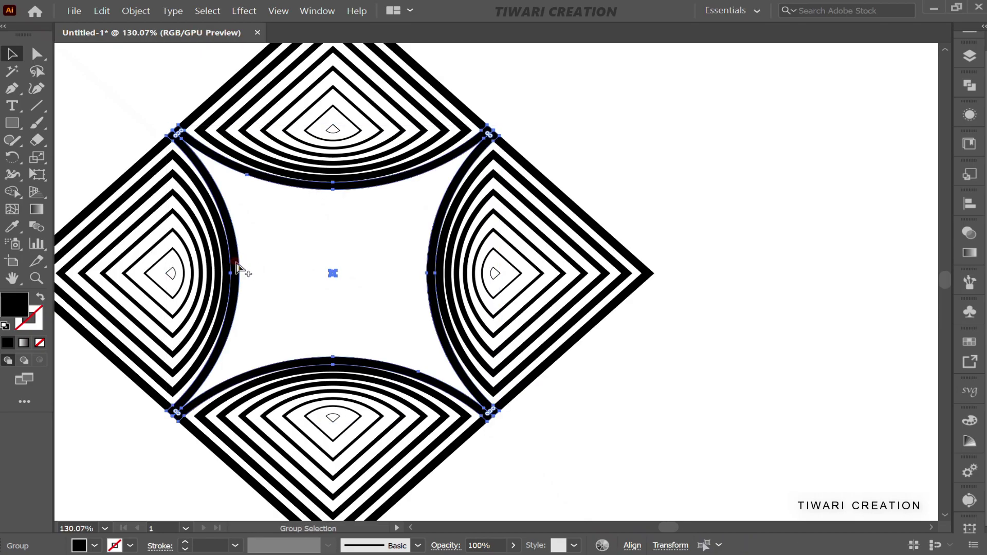
{"action": "key", "text": "ctrl+z"}
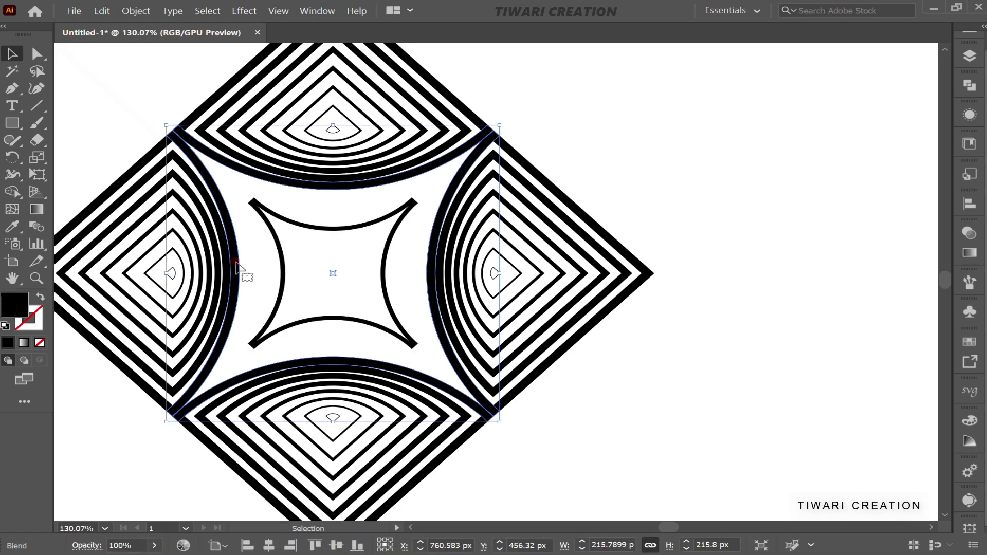
- Set the central star blend's spacing to Specified Steps with 8 steps
{"action": "double_click", "coordinate": [36, 226]}
{"action": "left_click", "coordinate": [466, 446]}
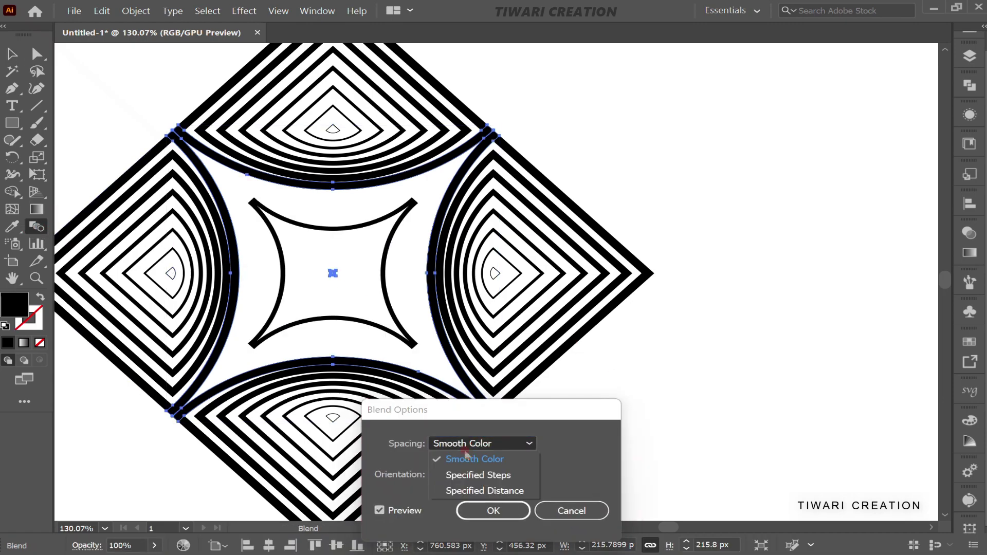
{"action": "left_click", "coordinate": [471, 475]}
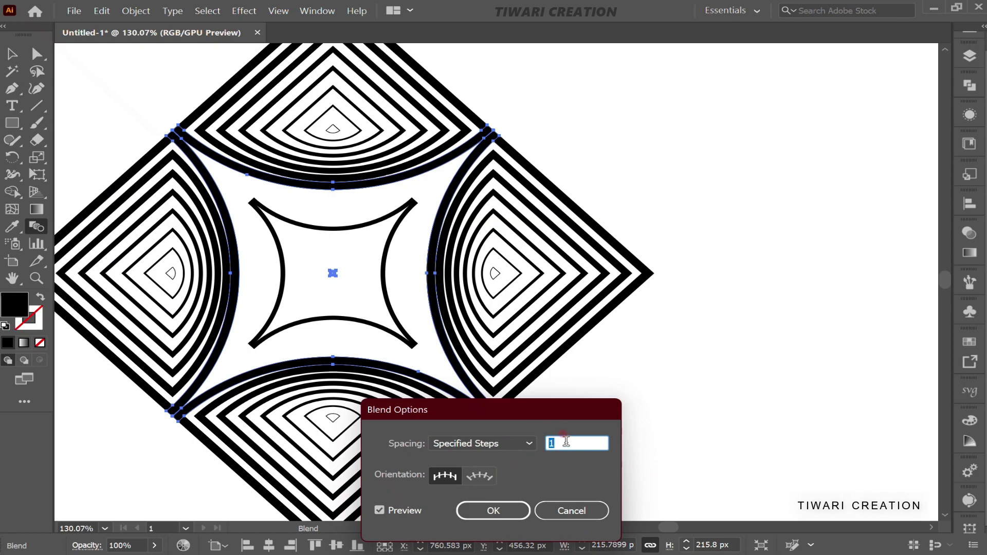
{"action": "key", "text": "Up"}
{"action": "key", "text": "Up"}
{"action": "key", "text": "Up"}
{"action": "key", "text": "Up"}
{"action": "key", "text": "Up"}
{"action": "key", "text": "Up"}
{"action": "key", "text": "Up"}
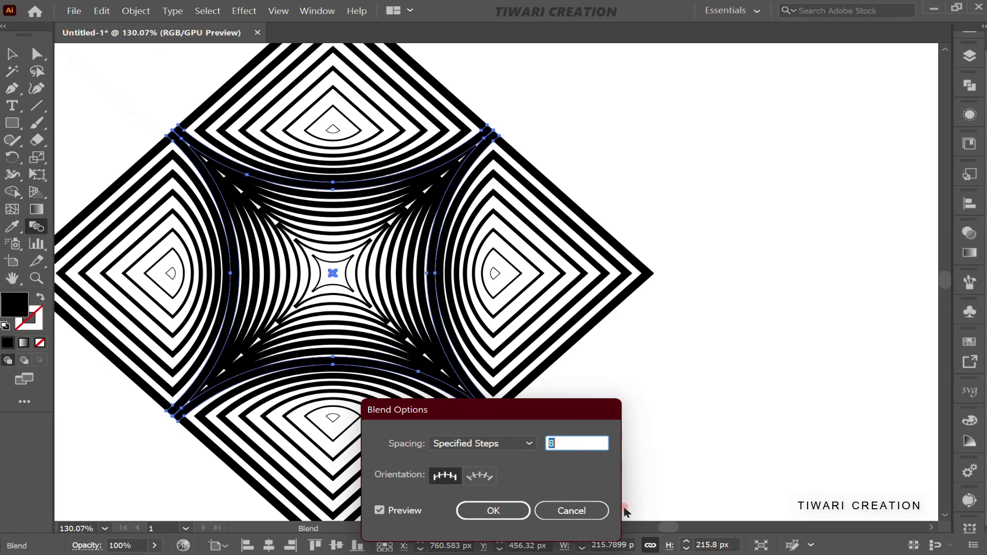
{"action": "left_click", "coordinate": [491, 511]}
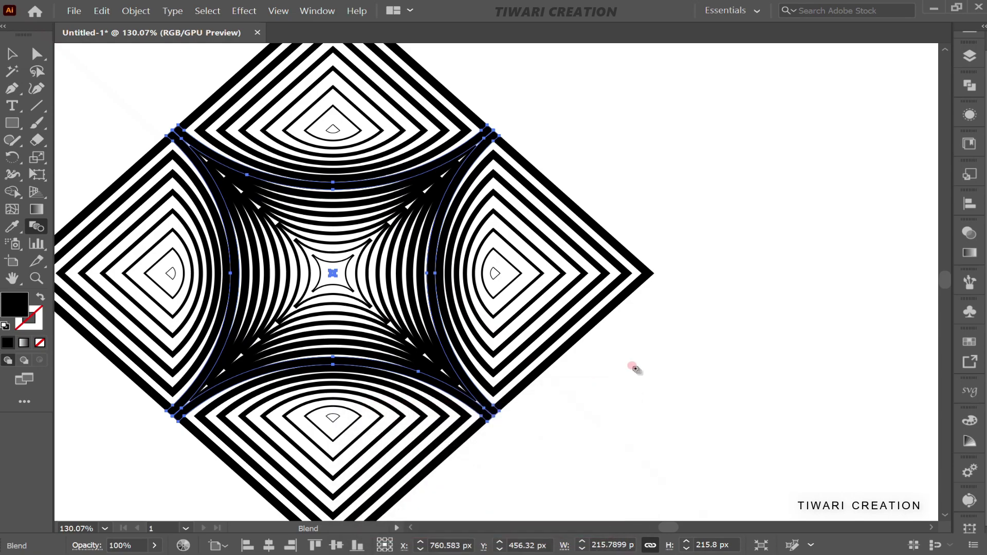
{"action": "key", "text": "v"}
{"action": "left_click", "coordinate": [673, 383]}
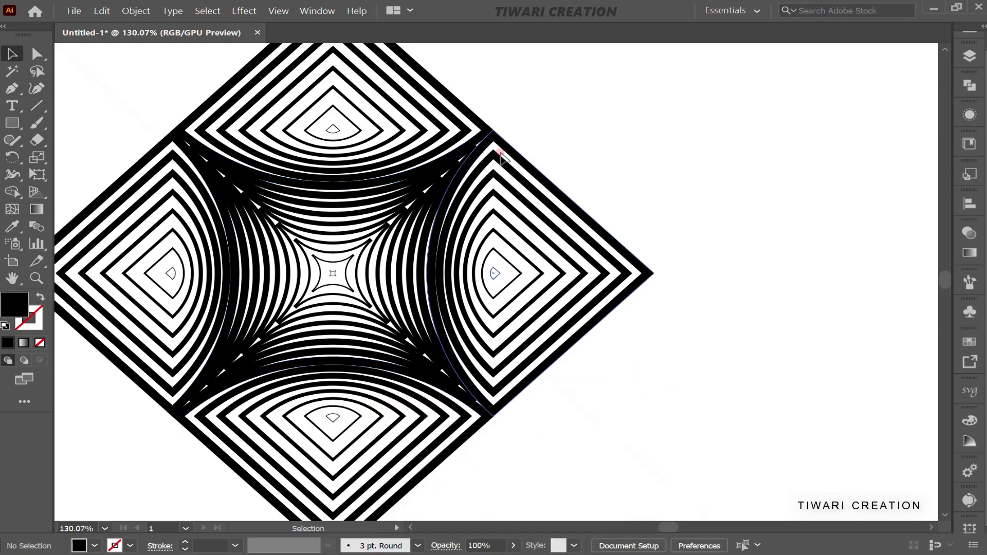
- Select the complete diamond artwork, including the central star blend, and group it
{"action": "left_click_drag", "start_coordinate": [152, 85], "coordinate": [519, 434]}
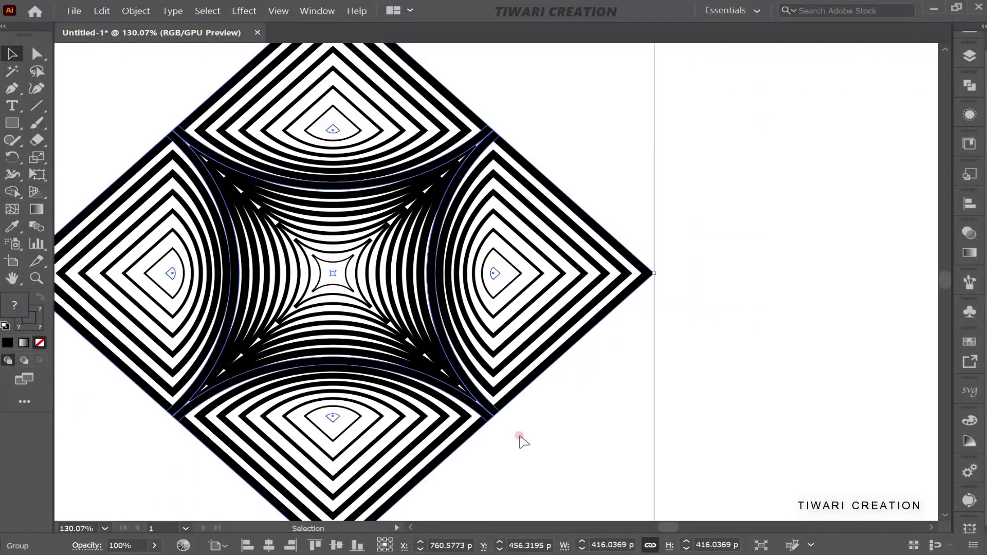
{"action": "left_click_drag", "start_coordinate": [521, 437], "coordinate": [329, 363]}
{"action": "scroll", "coordinate": [330, 363], "scroll_direction": "down", "scroll_amount": 5}
{"action": "scroll", "coordinate": [329, 363], "scroll_direction": "up", "scroll_amount": 1}
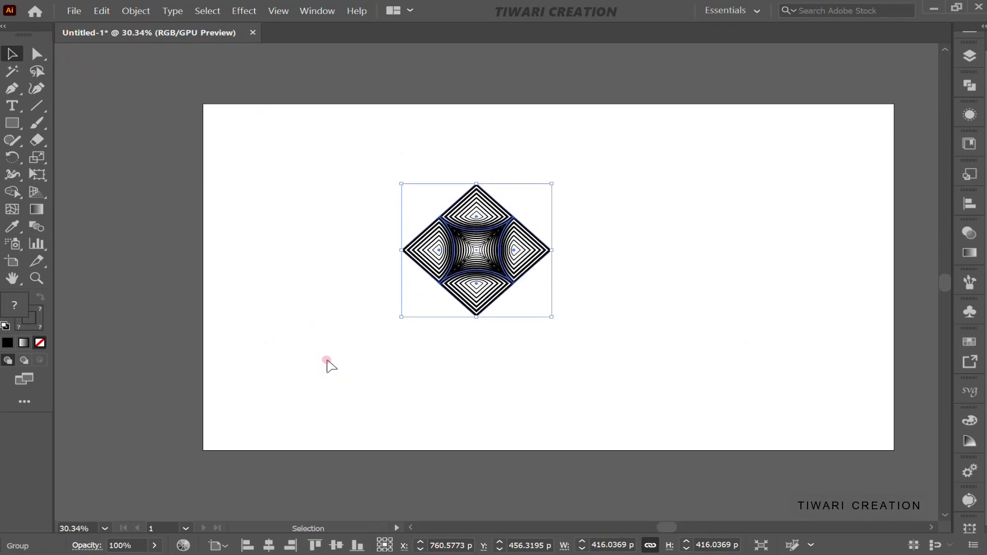
- Make a pattern from the grouped diamond artwork and set its tile type to Brick by Row
{"action": "left_click", "coordinate": [136, 11]}
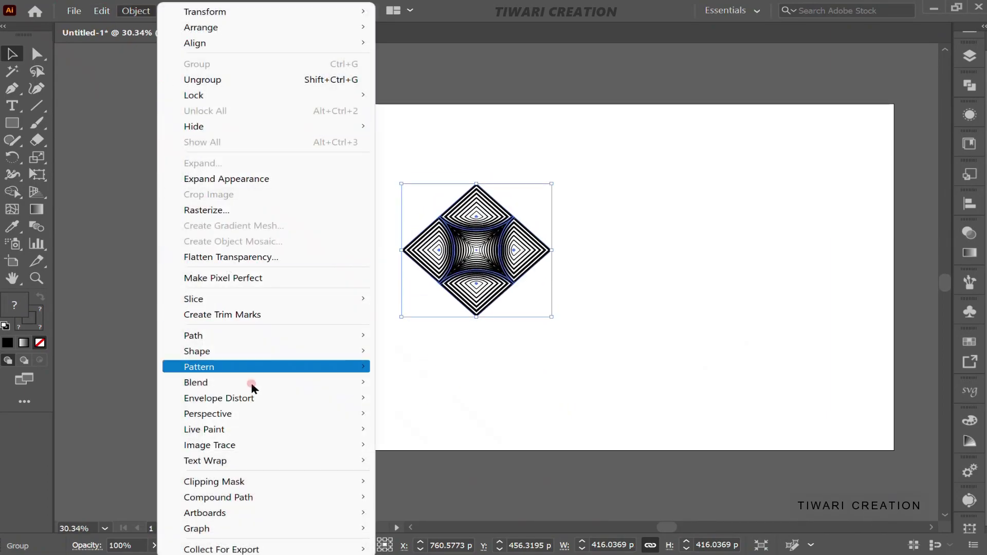
{"action": "mouse_move", "coordinate": [241, 367]}
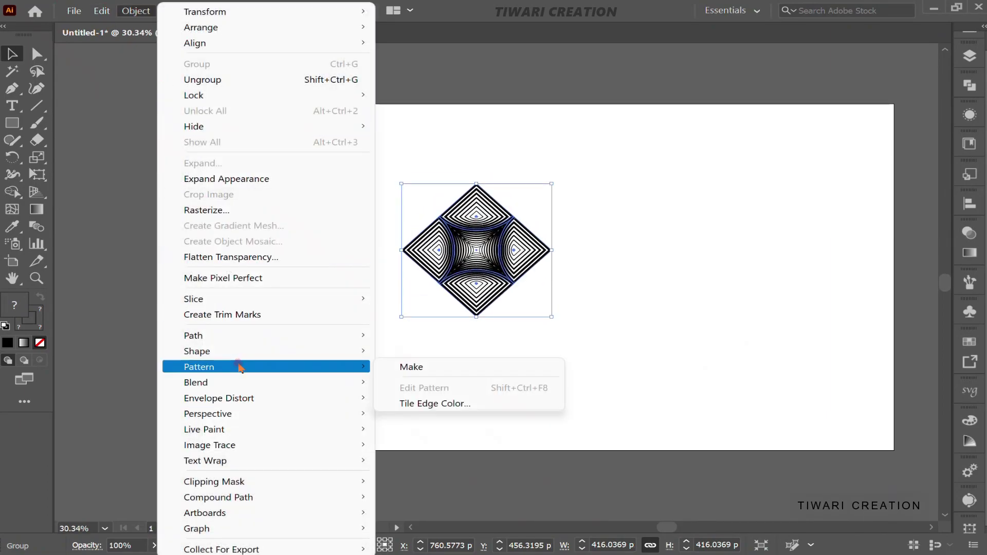
{"action": "left_click", "coordinate": [431, 369]}
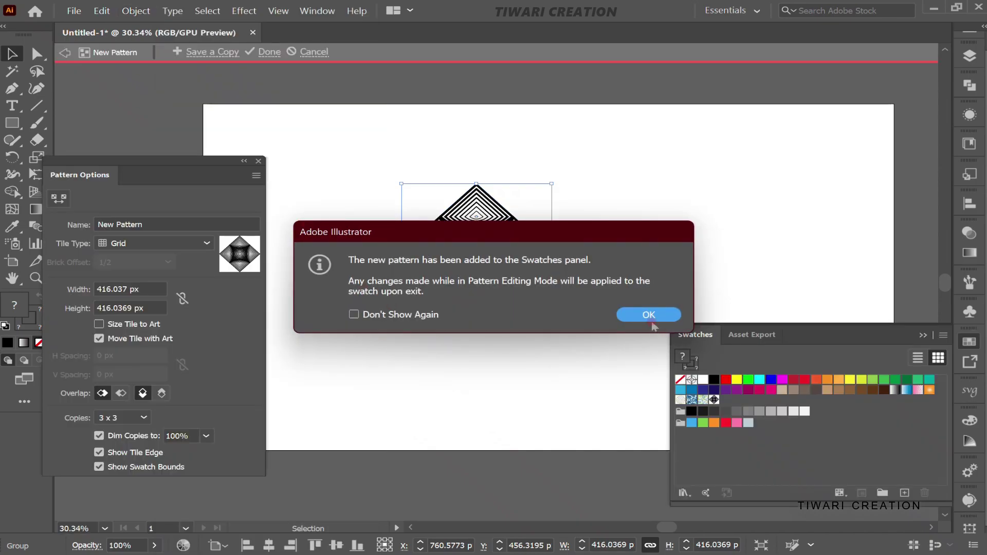
{"action": "left_click", "coordinate": [652, 322]}
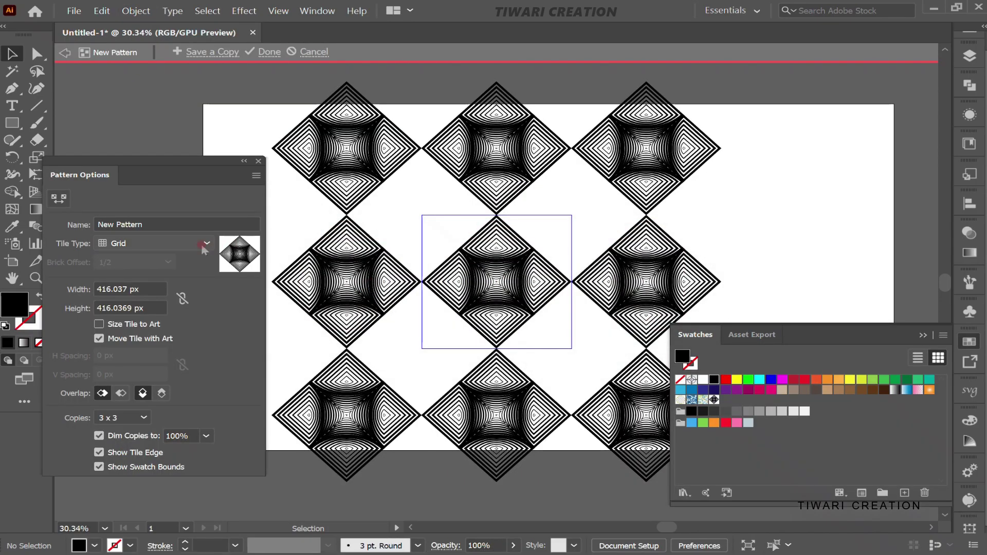
{"action": "left_click", "coordinate": [170, 246]}
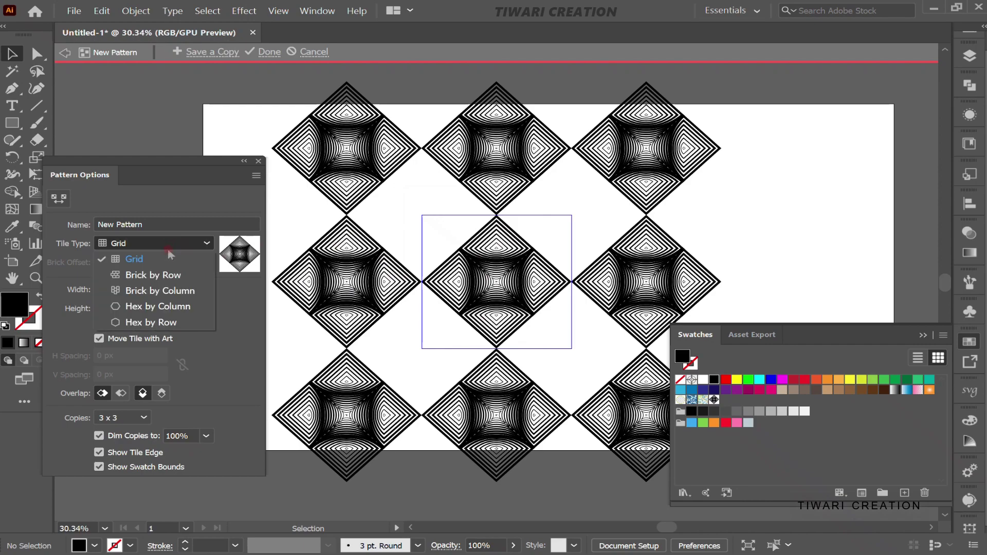
{"action": "left_click", "coordinate": [162, 275]}
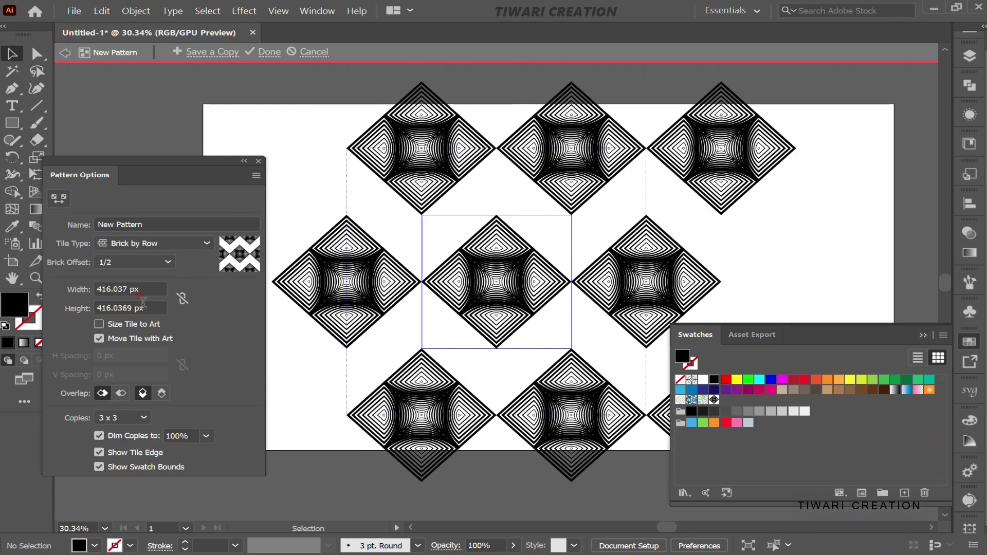
- Set the pattern tile's height to 204 px so the diamond rows interlock
{"action": "left_click", "coordinate": [155, 304]}
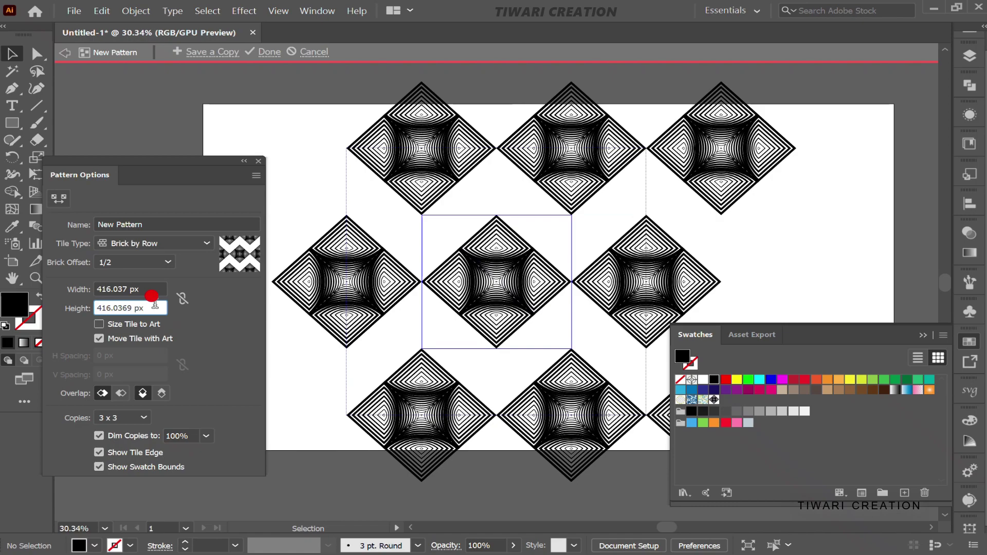
{"action": "key", "text": "ctrl+a"}
{"action": "type", "text": "421"}
{"action": "key", "text": "Return"}
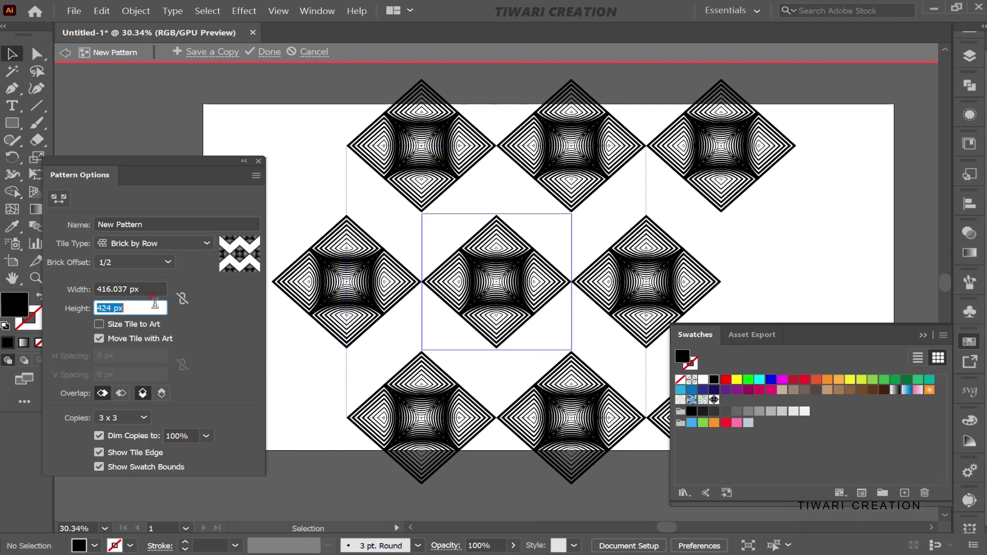
{"action": "key", "text": "Down"}
{"action": "key", "text": "Down"}
{"action": "key", "text": "Down"}
{"action": "key", "text": "Down"}
{"action": "key", "text": "Down"}
{"action": "key", "text": "Down"}
{"action": "key", "text": "Down"}
{"action": "key", "text": "Down"}
{"action": "key", "text": "Down"}
{"action": "key", "text": "Down"}
{"action": "key", "text": "Down"}
{"action": "key", "text": "Down"}
{"action": "key", "text": "Down"}
{"action": "key", "text": "Down"}
{"action": "key", "text": "Down"}
{"action": "key", "text": "Down"}
{"action": "key", "text": "Down"}
{"action": "key", "text": "Down"}
{"action": "key", "text": "Down"}
{"action": "key", "text": "Down"}
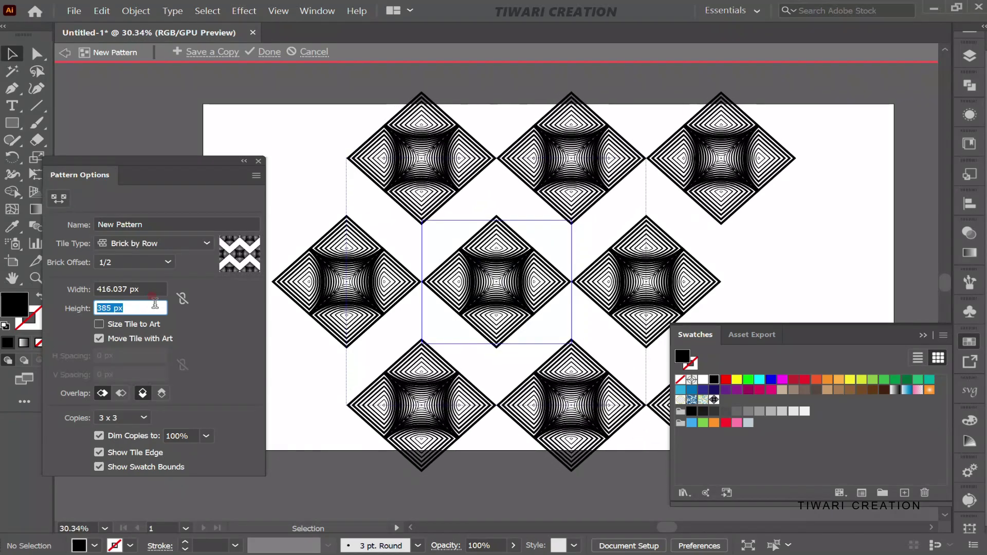
{"action": "key", "text": "Down"}
{"action": "key", "text": "Down"}
{"action": "key", "text": "Down"}
{"action": "key", "text": "Down"}
{"action": "key", "text": "Down"}
{"action": "key", "text": "Down"}
{"action": "key", "text": "Down"}
{"action": "key", "text": "Down"}
{"action": "key", "text": "Down"}
{"action": "key", "text": "Down"}
{"action": "key", "text": "Down"}
{"action": "key", "text": "Down"}
{"action": "key", "text": "Down"}
{"action": "key", "text": "Down"}
{"action": "key", "text": "Down"}
{"action": "key", "text": "Down"}
{"action": "key", "text": "Down"}
{"action": "key", "text": "Down"}
{"action": "key", "text": "Down"}
{"action": "key", "text": "Down"}
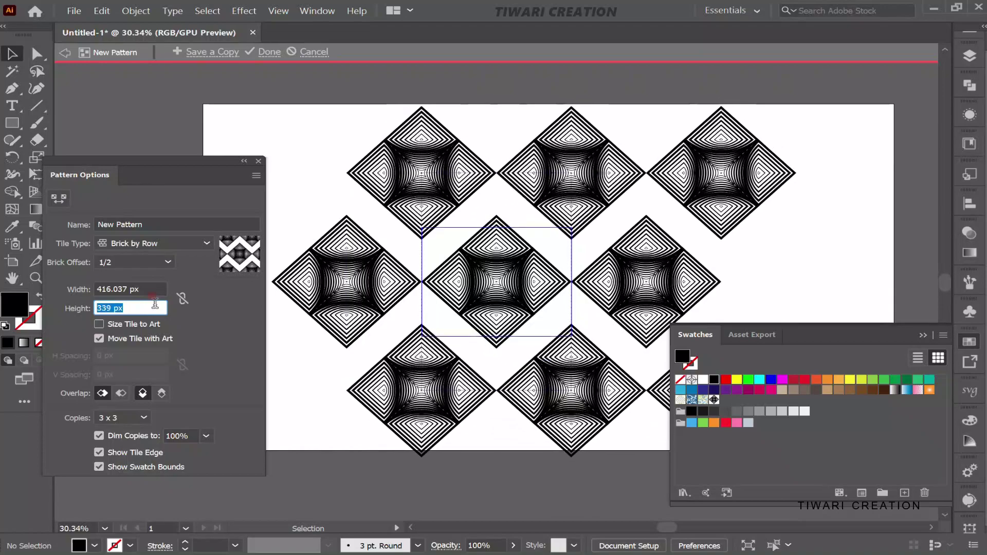
{"action": "key", "text": "Down"}
{"action": "key", "text": "Down"}
{"action": "key", "text": "Down"}
{"action": "key", "text": "Down"}
{"action": "key", "text": "Down"}
{"action": "key", "text": "Down"}
{"action": "key", "text": "Down"}
{"action": "key", "text": "Down"}
{"action": "key", "text": "Down"}
{"action": "key", "text": "Down"}
{"action": "key", "text": "Down"}
{"action": "key", "text": "Down"}
{"action": "key", "text": "Down"}
{"action": "key", "text": "Down"}
{"action": "key", "text": "Down"}
{"action": "key", "text": "Down"}
{"action": "key", "text": "Down"}
{"action": "key", "text": "Down"}
{"action": "key", "text": "Down"}
{"action": "key", "text": "Down"}
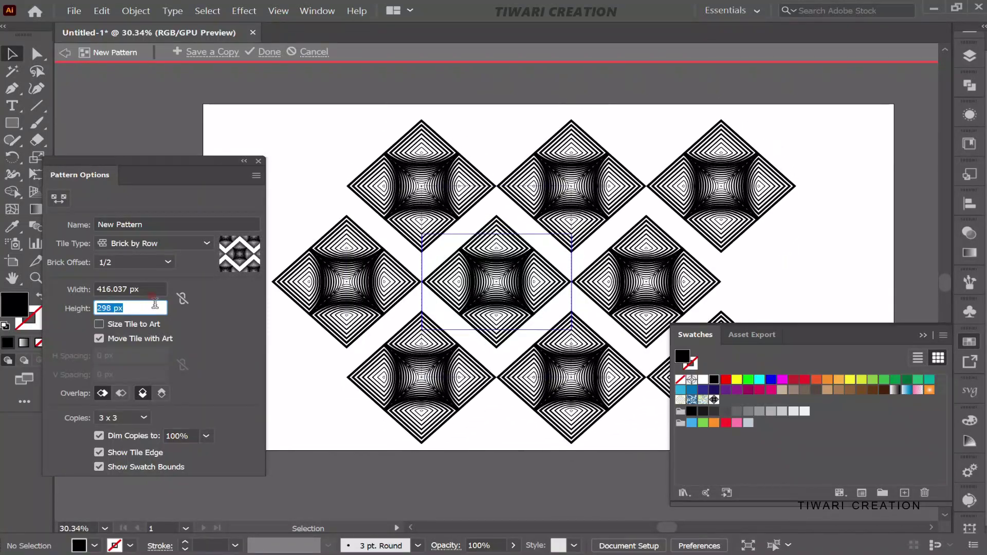
{"action": "key", "text": "Down"}
{"action": "key", "text": "Down"}
{"action": "key", "text": "Down"}
{"action": "key", "text": "Down"}
{"action": "key", "text": "Down"}
{"action": "key", "text": "Down"}
{"action": "key", "text": "Down"}
{"action": "key", "text": "Down"}
{"action": "key", "text": "Down"}
{"action": "key", "text": "Down"}
{"action": "key", "text": "Down"}
{"action": "key", "text": "Down"}
{"action": "key", "text": "Down"}
{"action": "key", "text": "Down"}
{"action": "key", "text": "Down"}
{"action": "key", "text": "Down"}
{"action": "key", "text": "Down"}
{"action": "key", "text": "Down"}
{"action": "key", "text": "Down"}
{"action": "key", "text": "Down"}
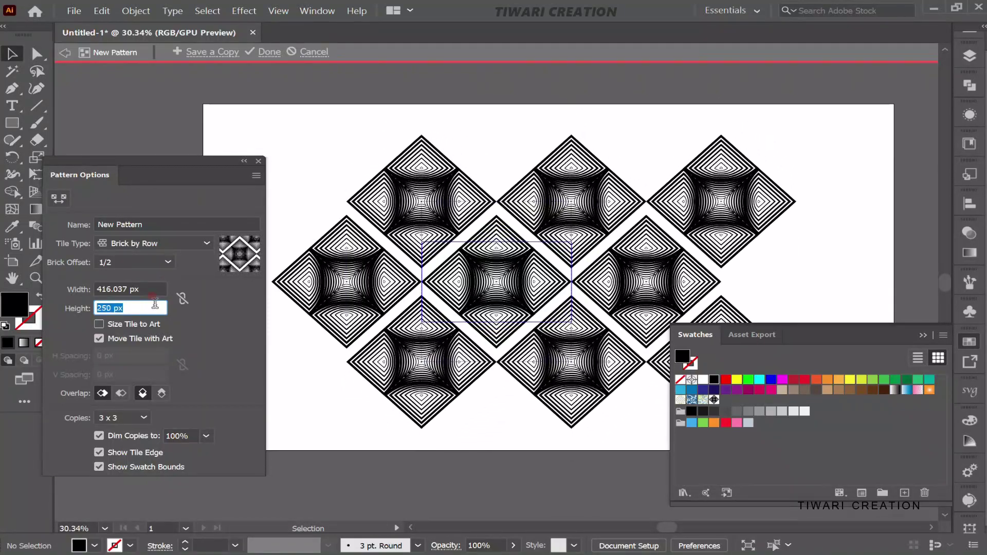
{"action": "key", "text": "Down"}
{"action": "key", "text": "Down"}
{"action": "key", "text": "Down"}
{"action": "key", "text": "Down"}
{"action": "key", "text": "Down"}
{"action": "key", "text": "Down"}
{"action": "key", "text": "Down"}
{"action": "key", "text": "Down"}
{"action": "key", "text": "Down"}
{"action": "key", "text": "Down"}
{"action": "key", "text": "Down"}
{"action": "key", "text": "Down"}
{"action": "key", "text": "Down"}
{"action": "key", "text": "Down"}
{"action": "key", "text": "Down"}
{"action": "key", "text": "Down"}
{"action": "key", "text": "Down"}
{"action": "key", "text": "Down"}
{"action": "key", "text": "Down"}
{"action": "key", "text": "Down"}
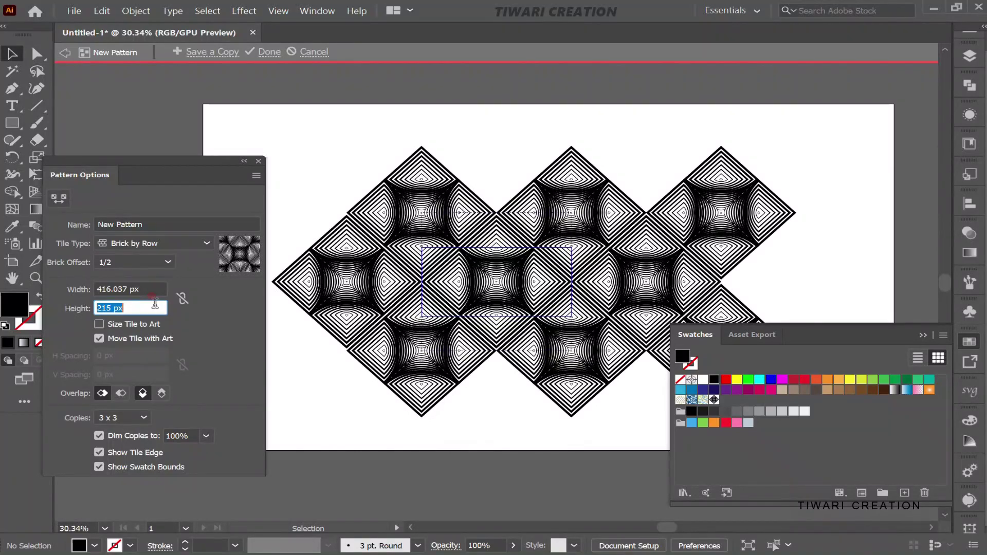
{"action": "key", "text": "Down"}
{"action": "key", "text": "Down"}
{"action": "key", "text": "Down"}
{"action": "key", "text": "Down"}
{"action": "key", "text": "Down"}
{"action": "key", "text": "Down"}
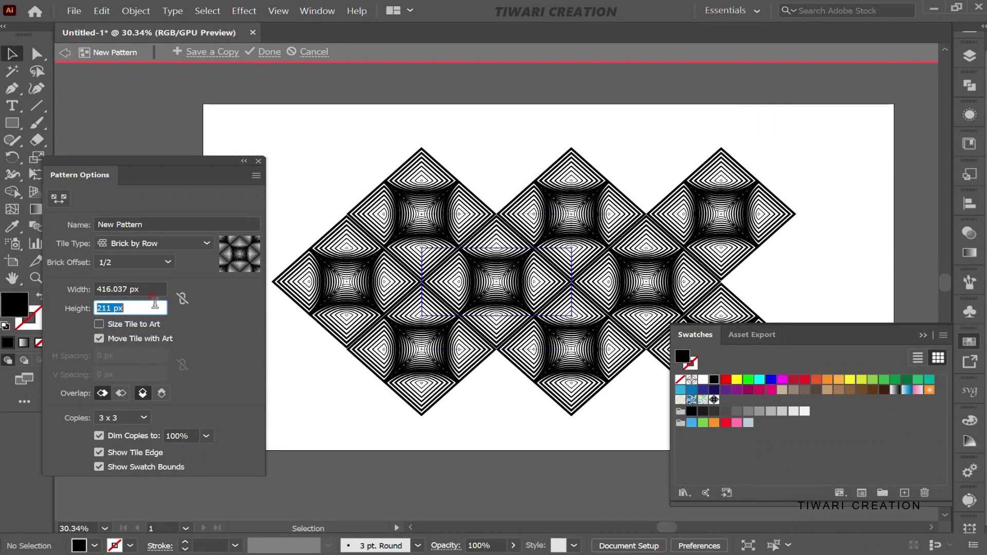
{"action": "key", "text": "Down"}
{"action": "key", "text": "Down"}
{"action": "key", "text": "Down"}
{"action": "key", "text": "Down"}
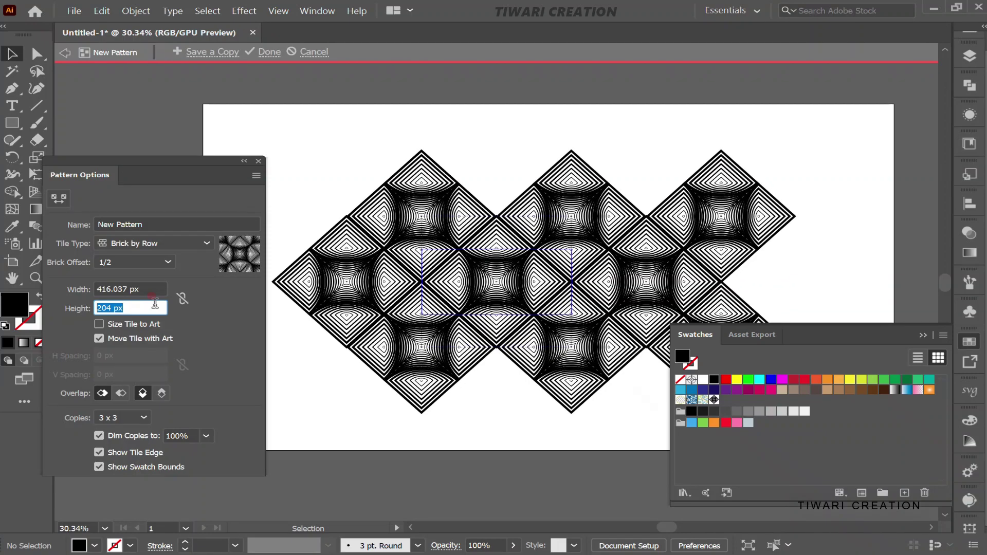
{"action": "key", "text": "Up"}
{"action": "key", "text": "Up"}
{"action": "key", "text": "Up"}
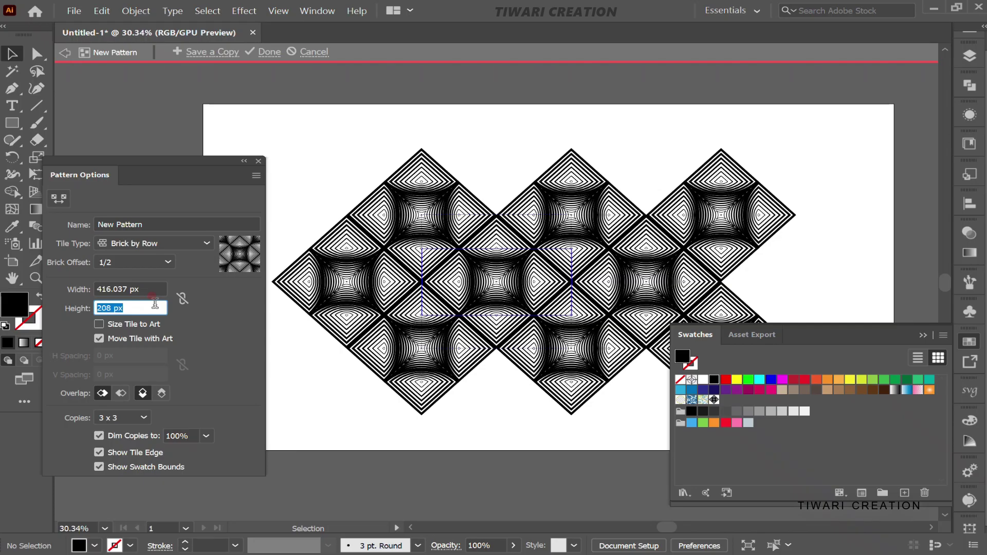
{"action": "key", "text": "Down"}
{"action": "key", "text": "Down"}
{"action": "key", "text": "Down"}
{"action": "key", "text": "Down"}
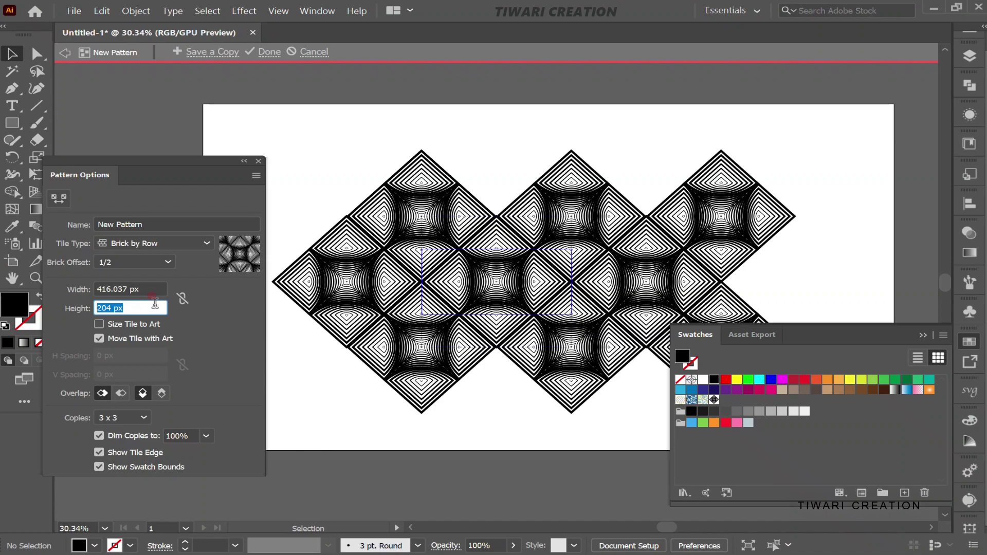
- Set the pattern tile's width to 408 px
{"action": "left_click", "coordinate": [155, 296]}
{"action": "left_click", "coordinate": [156, 290]}
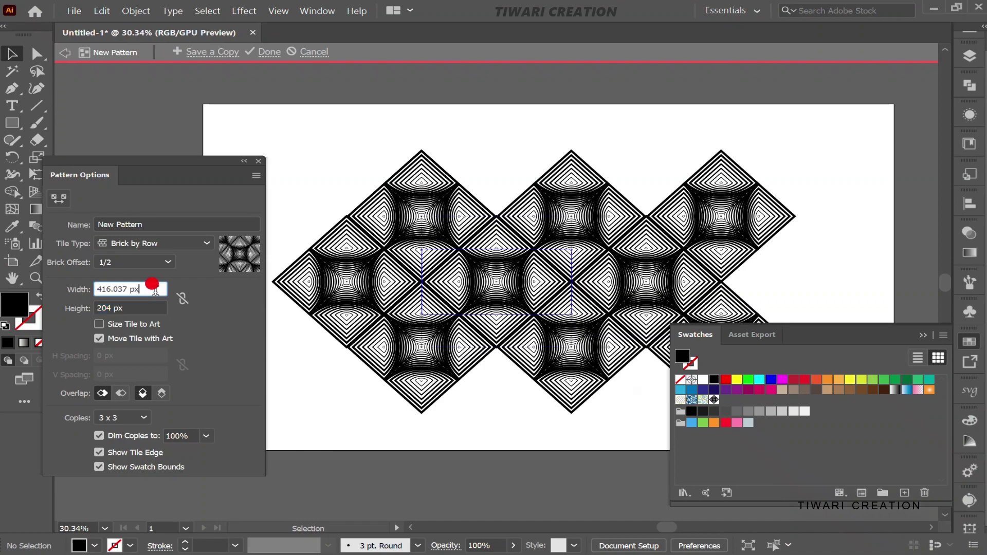
{"action": "key", "text": "Down"}
{"action": "key", "text": "Down"}
{"action": "key", "text": "Down"}
{"action": "key", "text": "Down"}
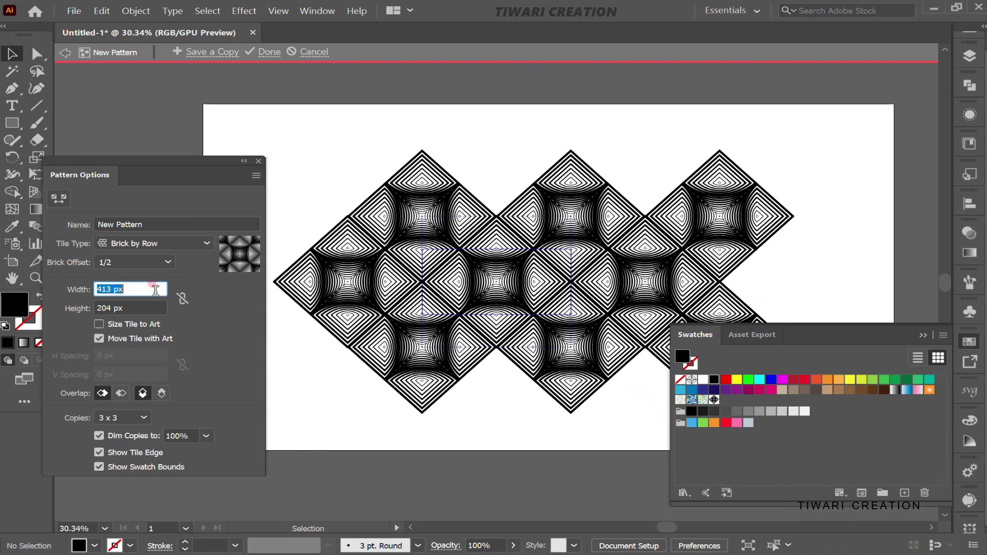
{"action": "key", "text": "Down"}
{"action": "key", "text": "Down"}
{"action": "key", "text": "Down"}
{"action": "key", "text": "Down"}
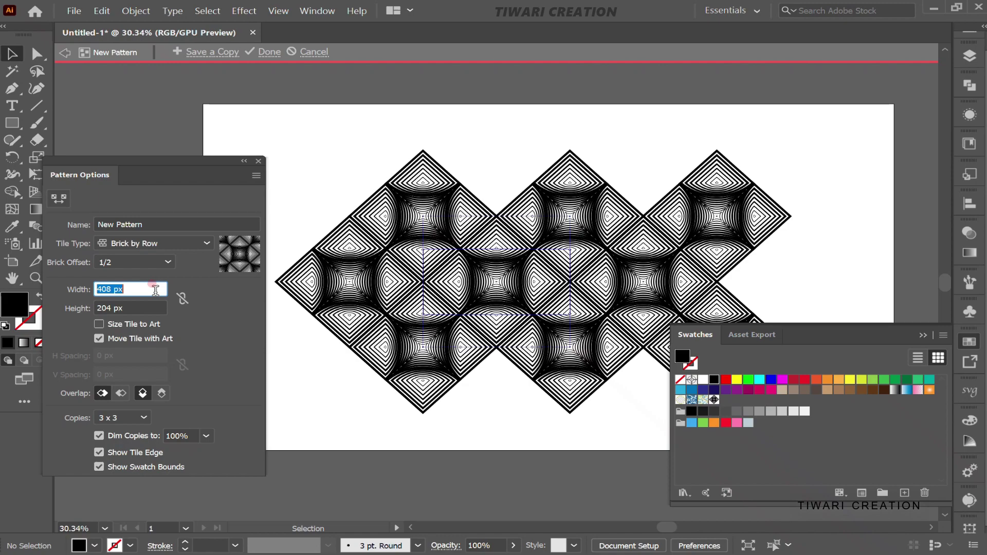
- Preview the pattern with 9 x 9 copies and finish pattern editing, collapsing the swatches
{"action": "left_click", "coordinate": [118, 418]}
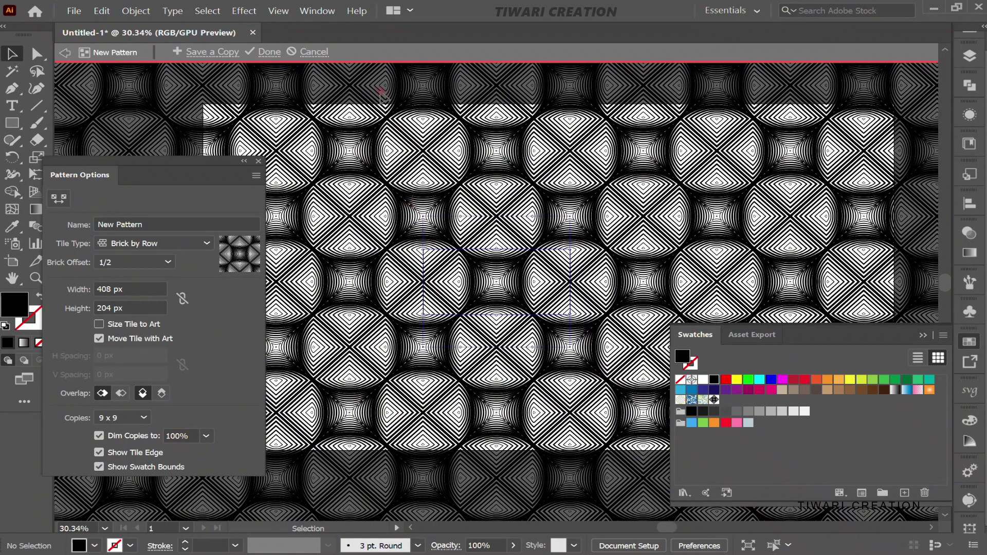
{"action": "left_click", "coordinate": [269, 52]}
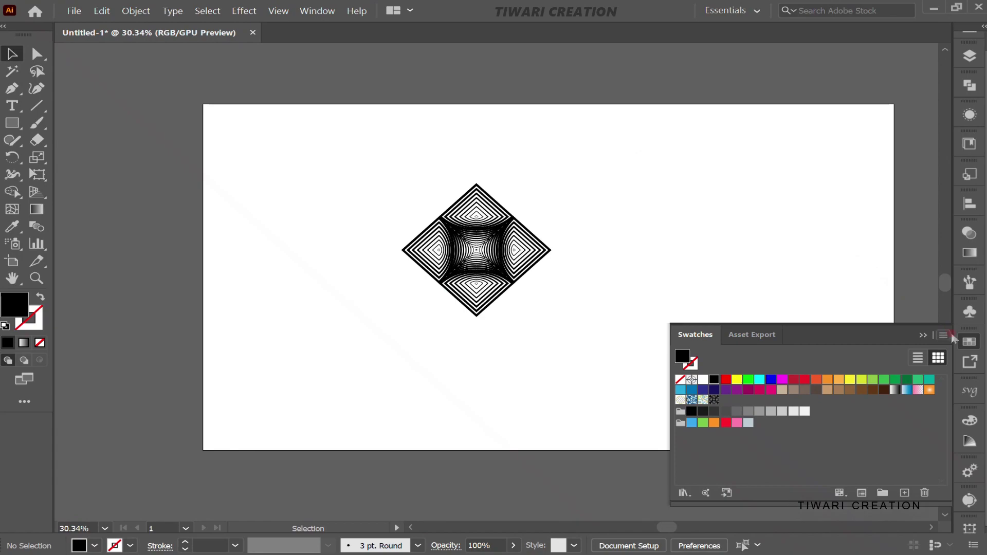
{"action": "left_click", "coordinate": [922, 337]}
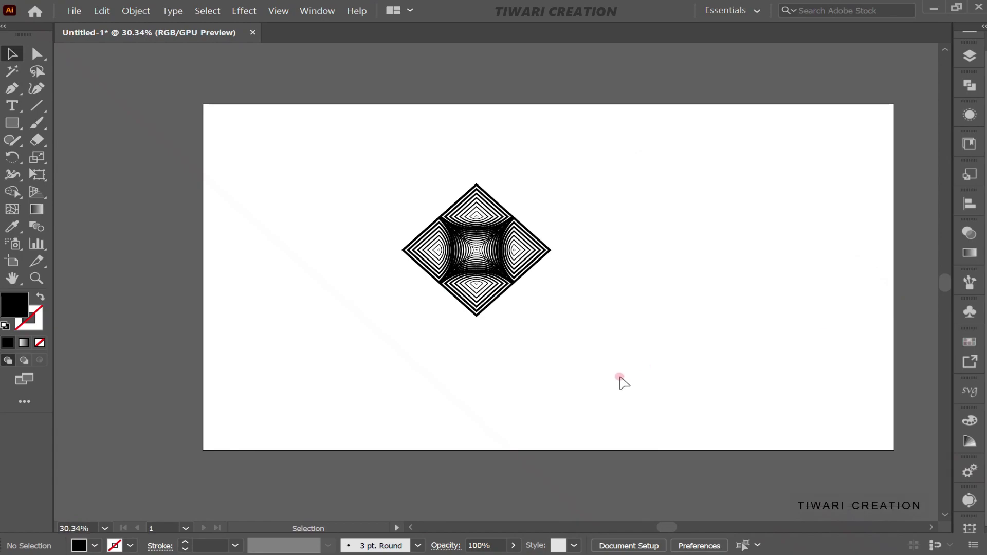
- Move the diamond artwork off the artboard into the empty area above and to its right
{"action": "scroll", "coordinate": [620, 375], "scroll_direction": "down", "scroll_amount": 3, "text": "alt"}
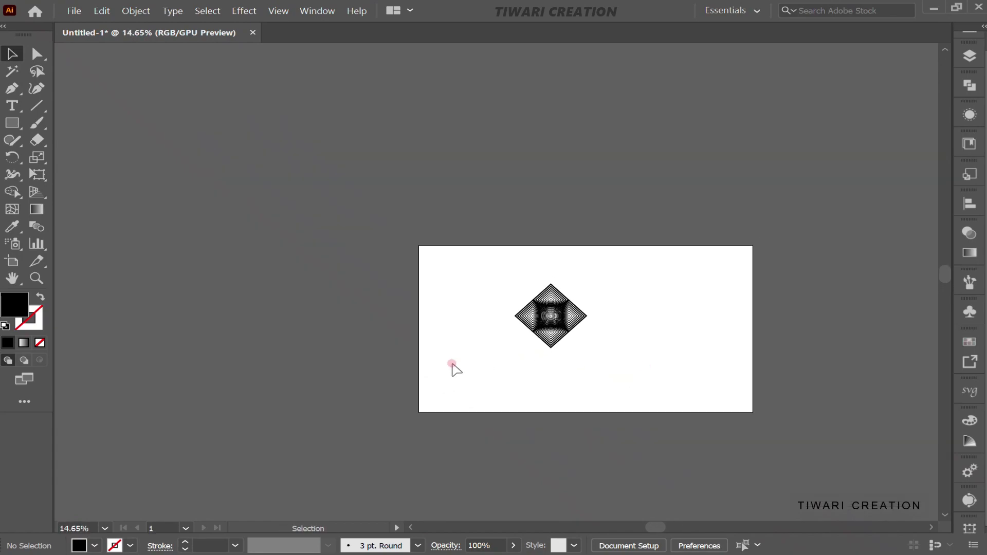
{"action": "scroll", "coordinate": [455, 369], "scroll_direction": "right", "scroll_amount": 5}
{"action": "left_click_drag", "start_coordinate": [331, 315], "coordinate": [823, 126]}
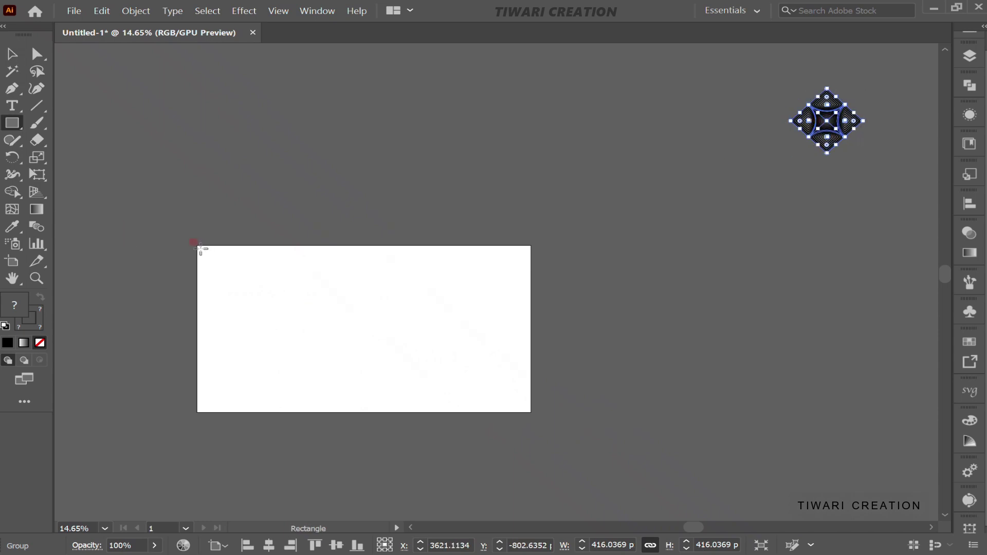
- Draw a rectangle covering nearly the whole artboard and fill it with the new diamond pattern swatch
{"action": "left_click_drag", "start_coordinate": [200, 248], "coordinate": [530, 413]}
{"action": "left_click", "coordinate": [970, 342]}
{"action": "left_click", "coordinate": [684, 425]}
{"action": "left_click", "coordinate": [637, 283]}
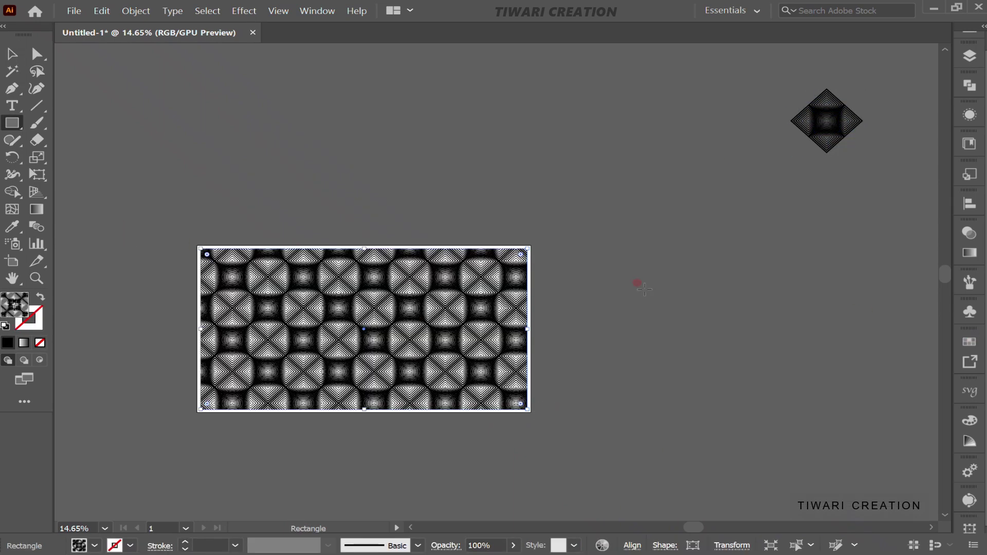
- Examine the pattern-filled rectangle up close and as a whole, checking the tile joins and line details
{"action": "scroll", "coordinate": [466, 368], "scroll_direction": "up", "scroll_amount": 6, "text": "alt"}
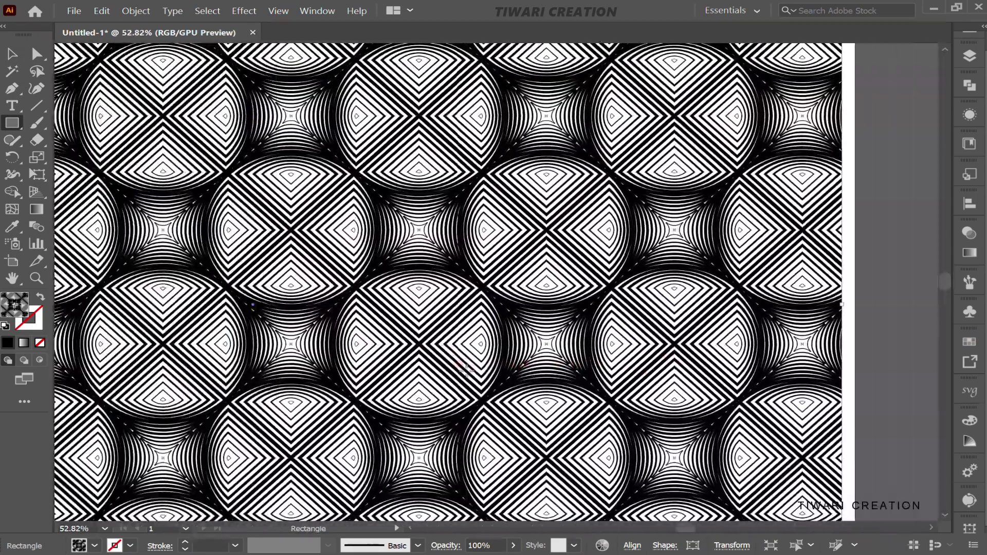
{"action": "scroll", "coordinate": [466, 368], "scroll_direction": "left", "scroll_amount": 3}
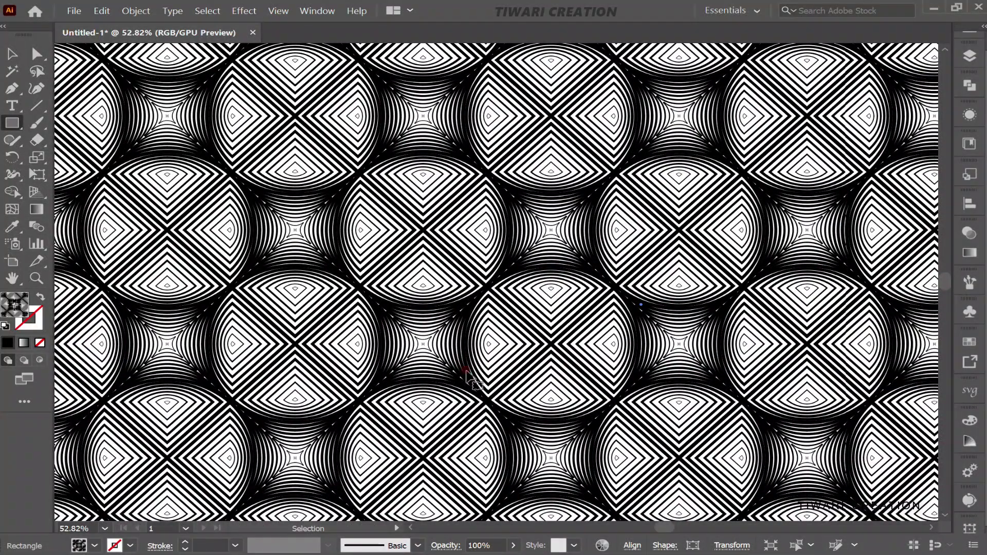
{"action": "scroll", "coordinate": [466, 369], "scroll_direction": "up", "scroll_amount": 4, "text": "alt"}
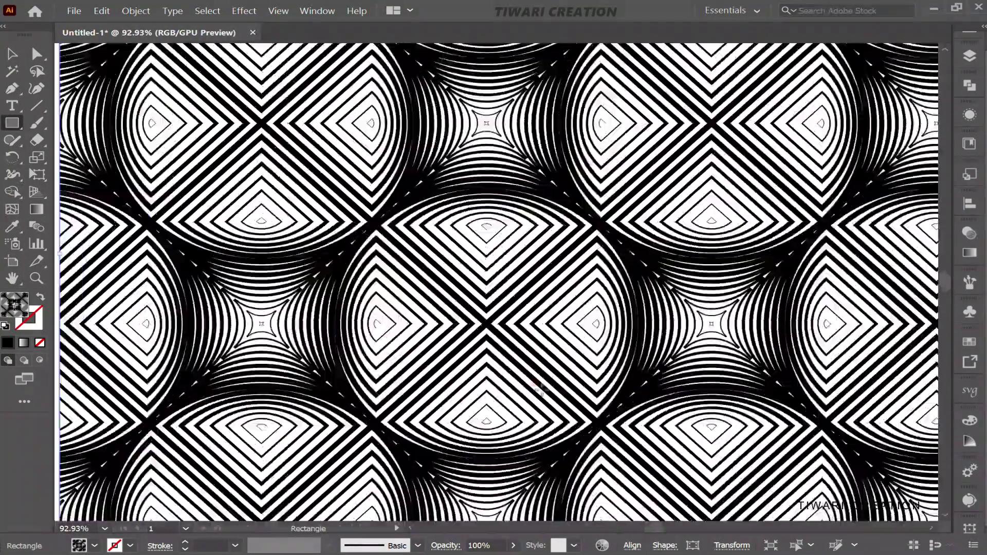
{"action": "scroll", "coordinate": [541, 389], "scroll_direction": "right", "scroll_amount": 8}
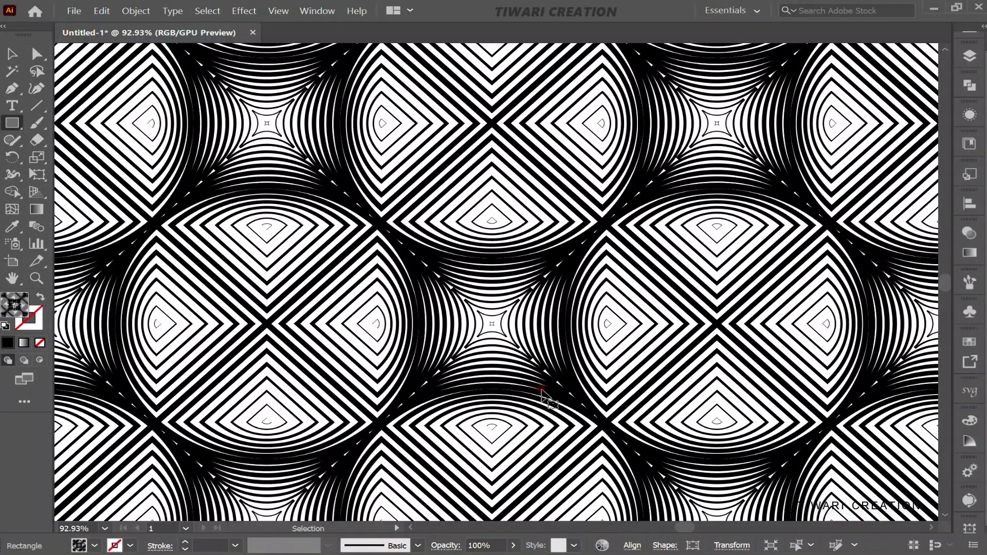
{"action": "scroll", "coordinate": [545, 399], "scroll_direction": "down", "scroll_amount": 5}
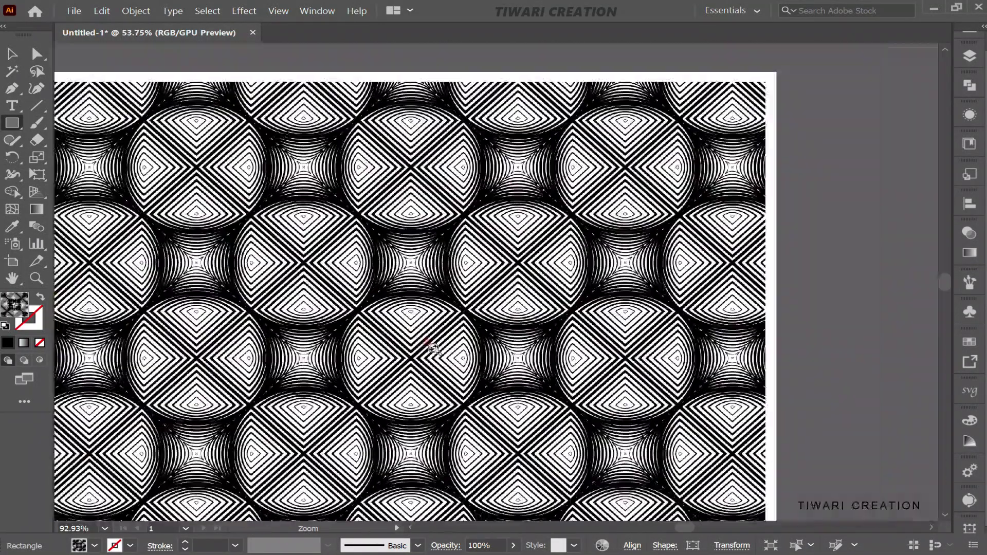
{"action": "scroll", "coordinate": [357, 334], "scroll_direction": "left", "scroll_amount": 5}
{"action": "scroll", "coordinate": [356, 333], "scroll_direction": "right", "scroll_amount": 5}
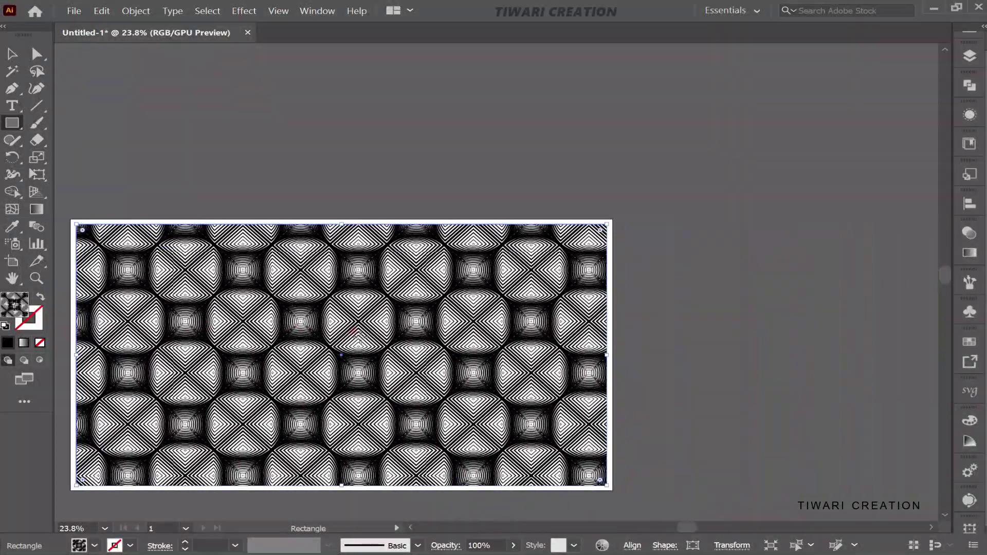
{"action": "scroll", "coordinate": [356, 333], "scroll_direction": "left", "scroll_amount": 2}
{"action": "scroll", "coordinate": [354, 331], "scroll_direction": "down", "scroll_amount": 5}
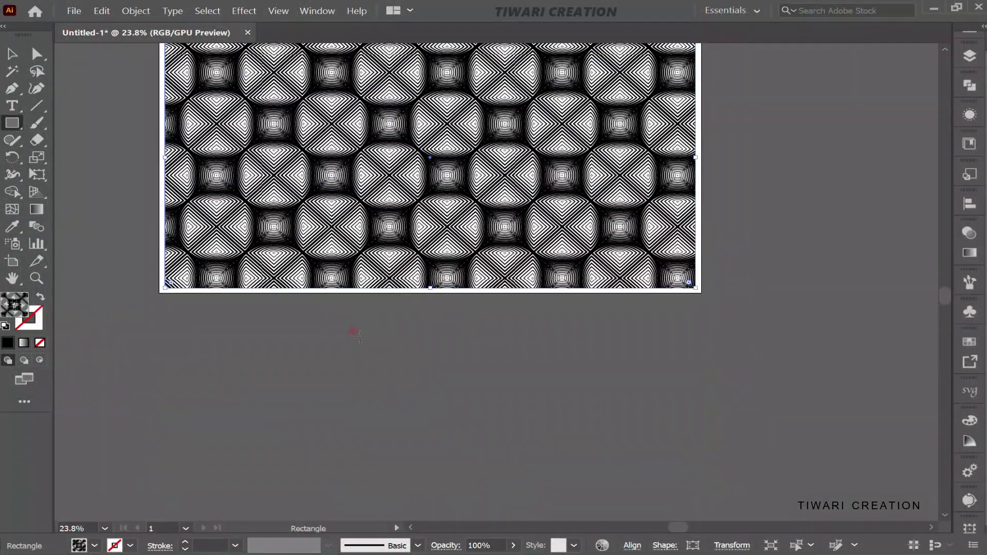
{"action": "scroll", "coordinate": [354, 333], "scroll_direction": "up", "scroll_amount": 3}
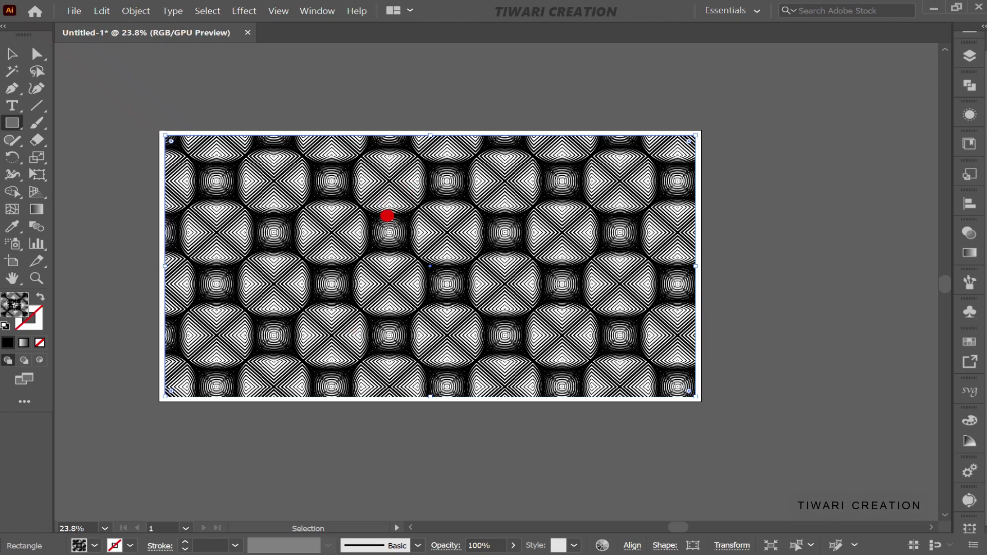
{"action": "key", "text": "z"}
{"action": "left_click_drag", "start_coordinate": [463, 242], "coordinate": [496, 263]}
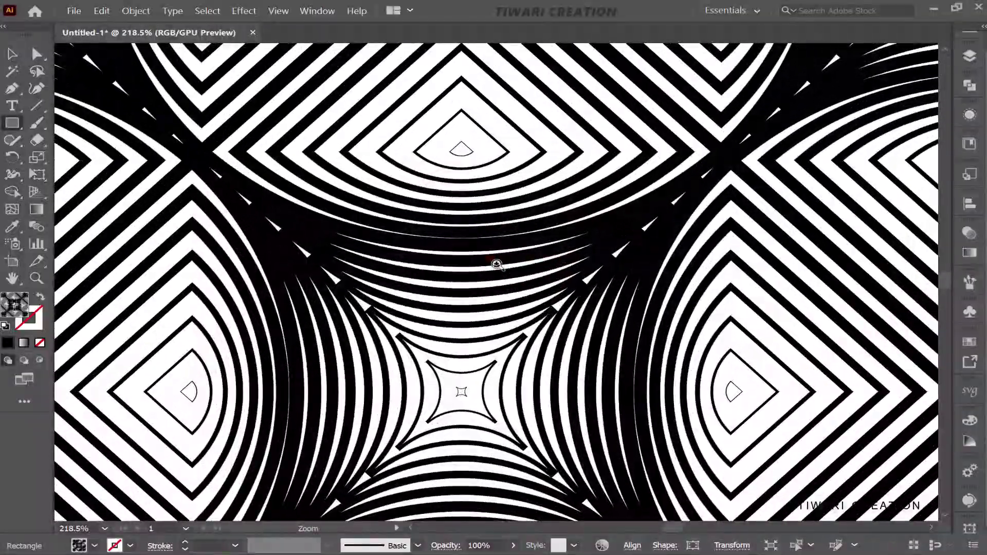
{"action": "left_click_drag", "start_coordinate": [461, 392], "coordinate": [460, 393]}
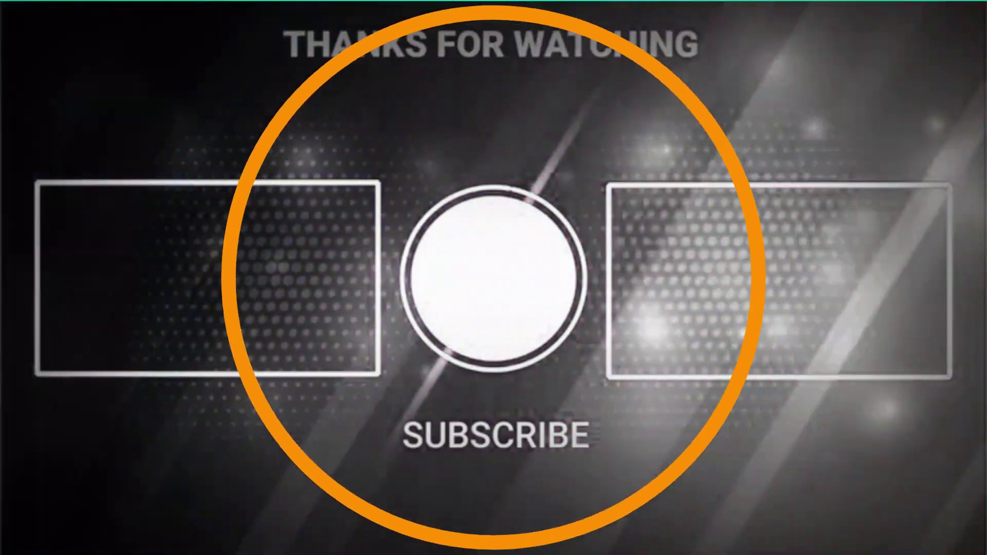